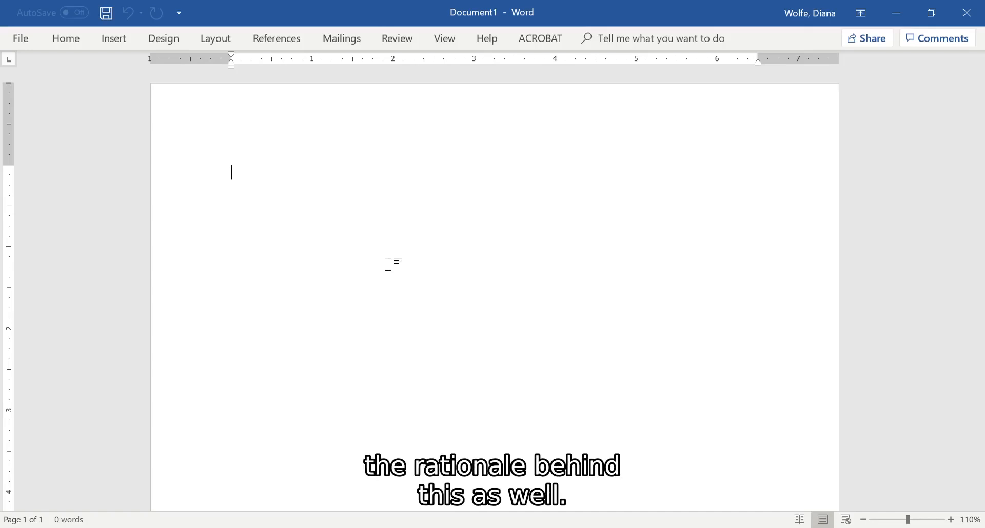
Insert a Plain Number 3 page number at the top of the page and put the author's last name before it.
{"action": "double_click", "coordinate": [261, 134]}
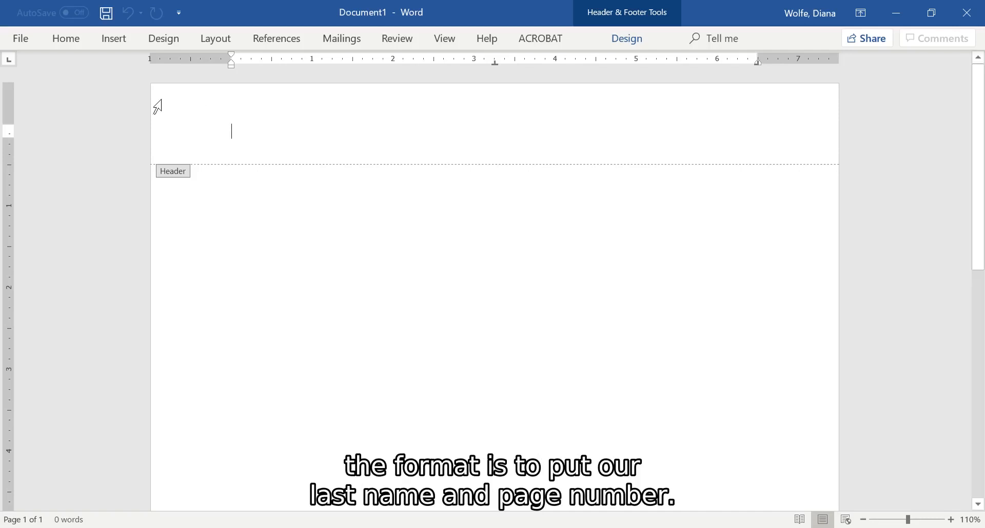
{"action": "left_click", "coordinate": [107, 44]}
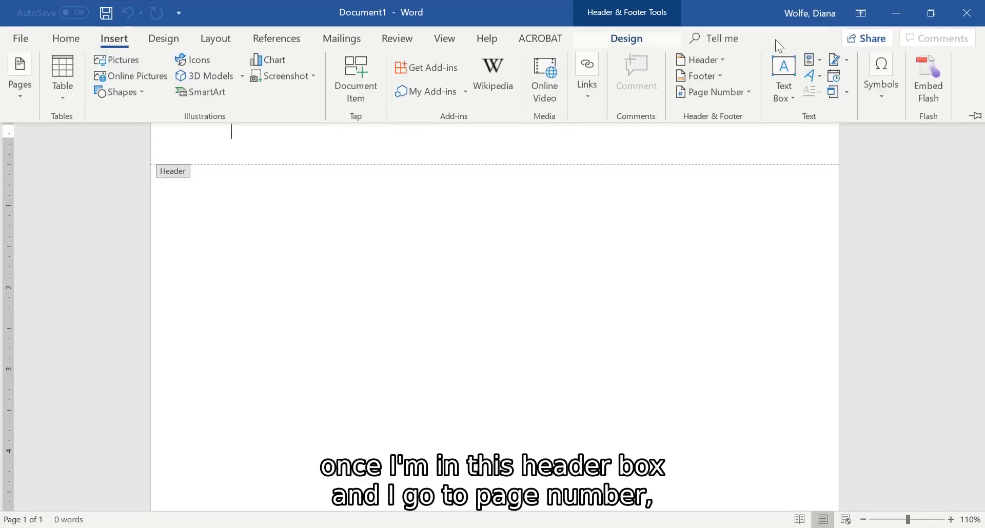
{"action": "left_click", "coordinate": [754, 91]}
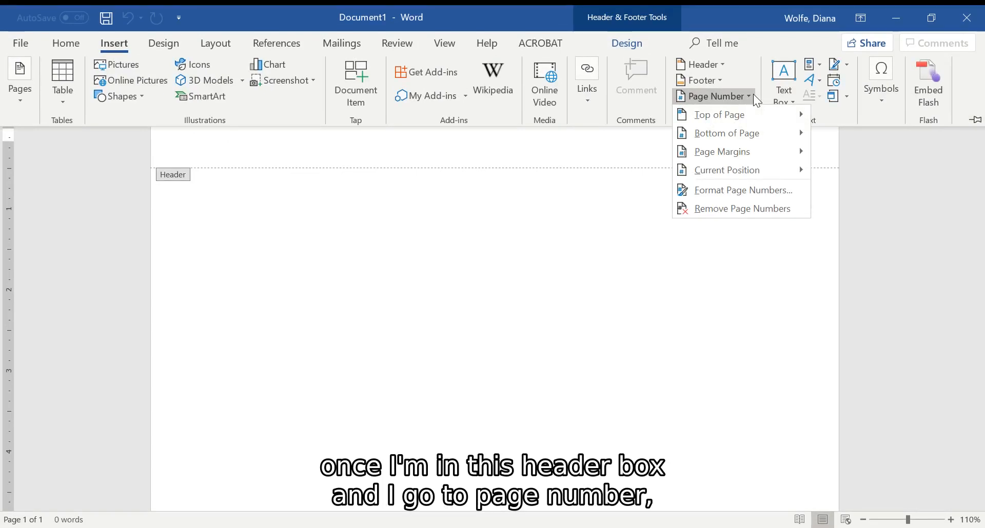
{"action": "mouse_move", "coordinate": [752, 115]}
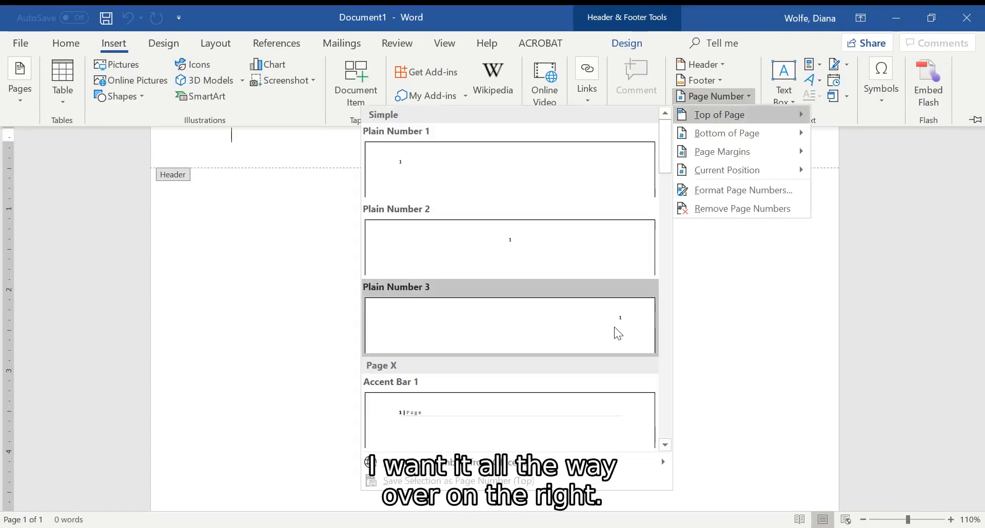
{"action": "left_click", "coordinate": [614, 327]}
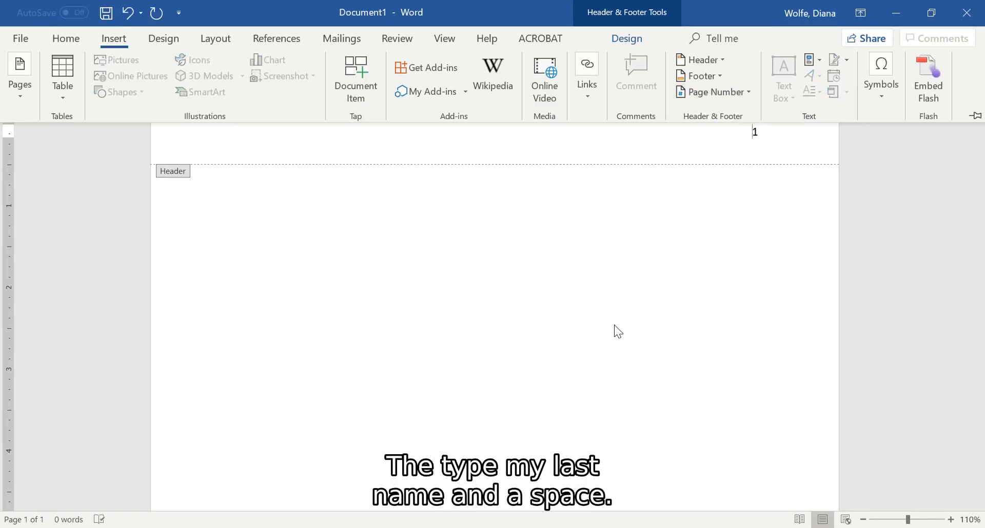
{"action": "type", "text": "Wolfe"}
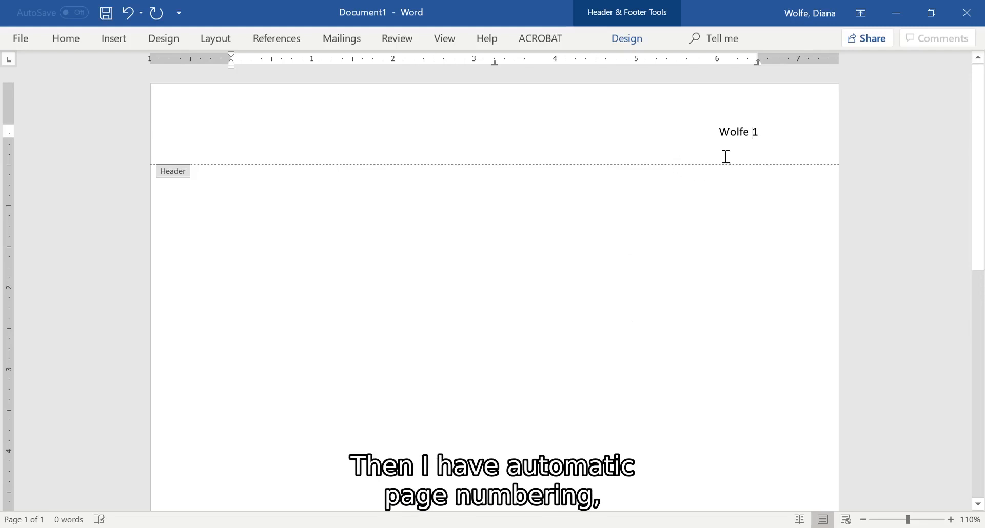
Format the header's last name and page number in Times New Roman, size 12, and return to the document body.
{"action": "left_click_drag", "start_coordinate": [769, 135], "coordinate": [709, 132]}
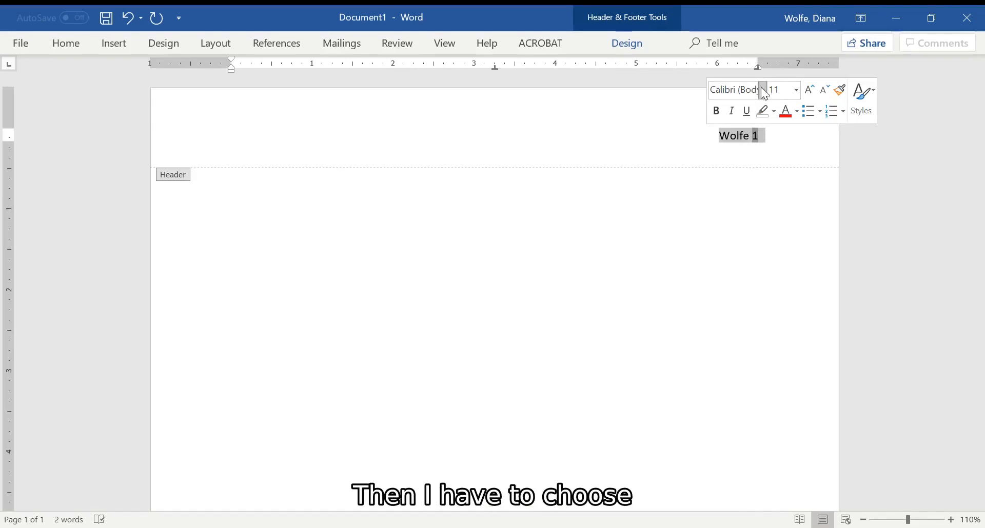
{"action": "left_click", "coordinate": [763, 90]}
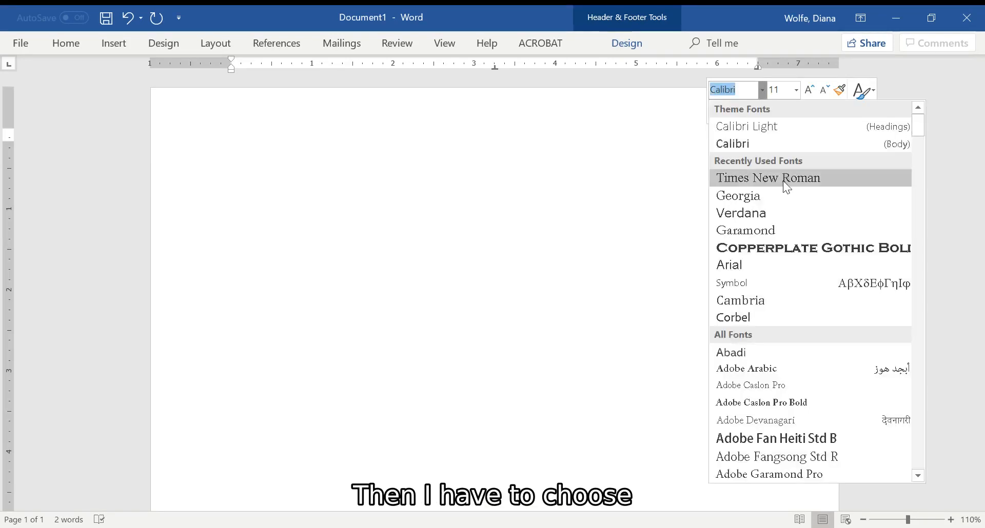
{"action": "left_click", "coordinate": [784, 178]}
{"action": "left_click", "coordinate": [797, 91]}
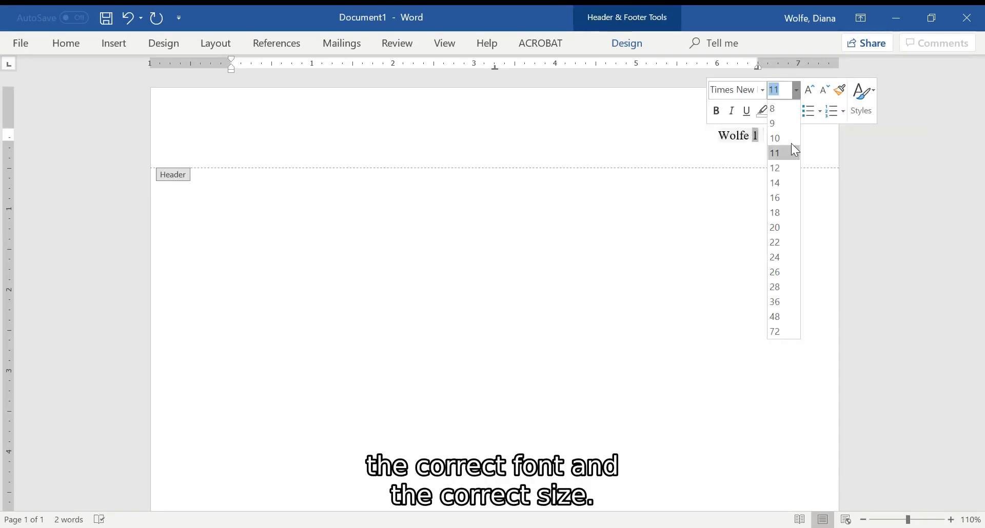
{"action": "left_click", "coordinate": [784, 166]}
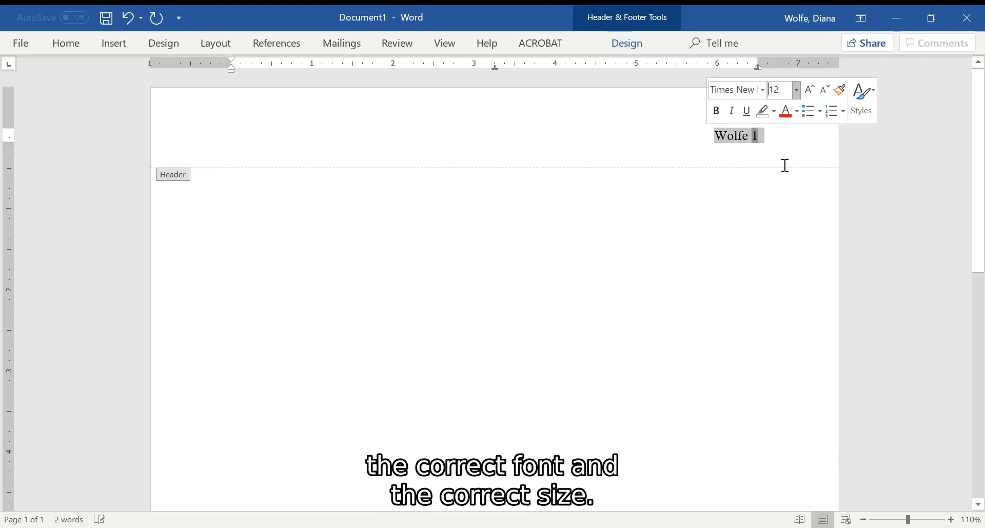
{"action": "double_click", "coordinate": [403, 199]}
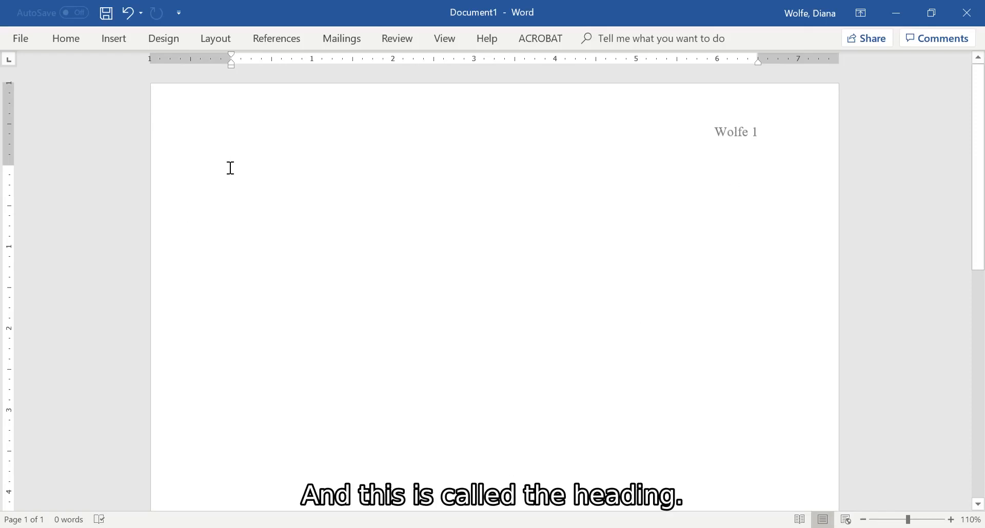
Enter the student's full name on the first body line and "Professor" with the professor's last name on the second.
{"action": "type", "text": "Diana"}
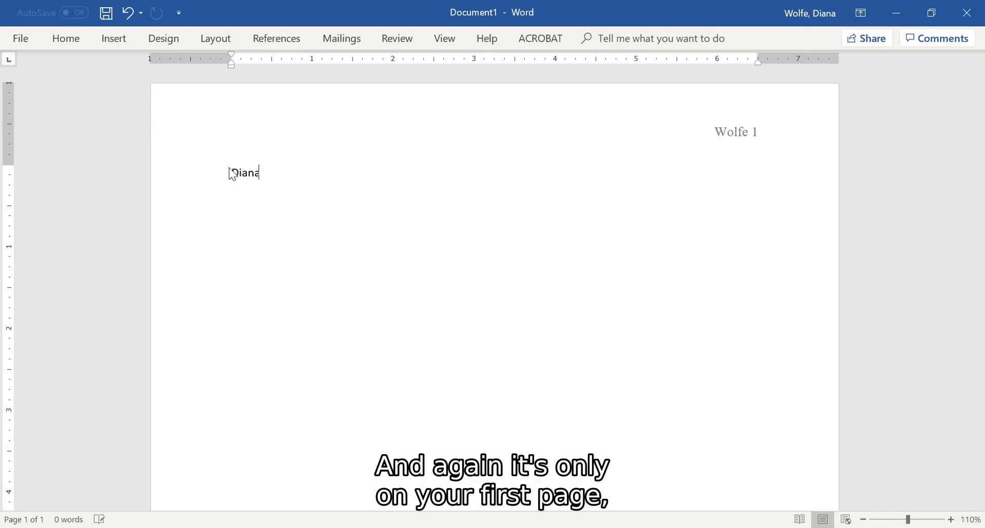
{"action": "type", "text": " Wolfe"}
{"action": "key", "text": "Return"}
{"action": "type", "text": "Prodfes"}
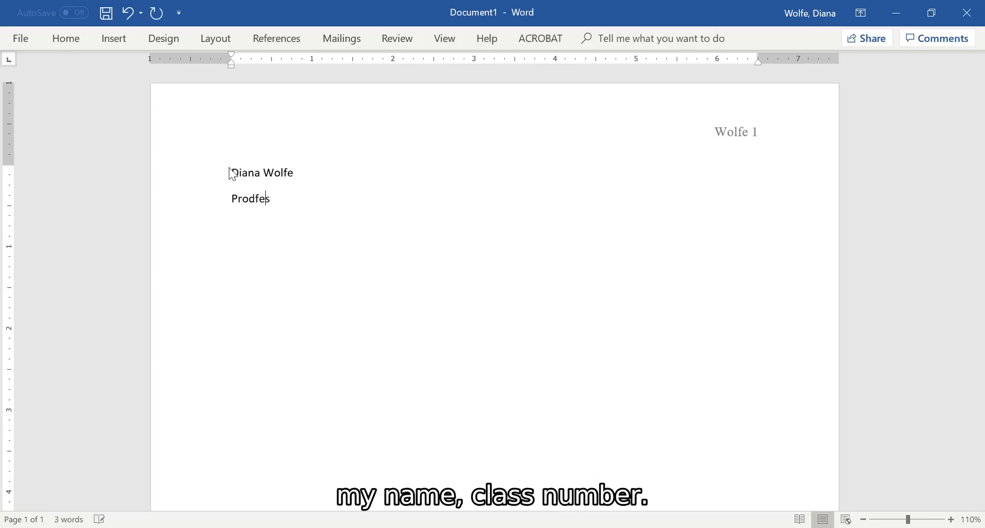
{"action": "key", "text": "BackSpace"}
{"action": "key", "text": "BackSpace"}
{"action": "type", "text": "s"}
{"action": "key", "text": "BackSpace"}
{"action": "key", "text": "BackSpace"}
{"action": "type", "text": "fess"}
{"action": "key", "text": "BackSpace"}
{"action": "type", "text": "sor Wolfe"}
{"action": "key", "text": "Return"}
Enter the course and section number "ENGL 1302.105" on the third line of the heading.
{"action": "type", "text": "ENM"}
{"action": "key", "text": "BackSpace"}
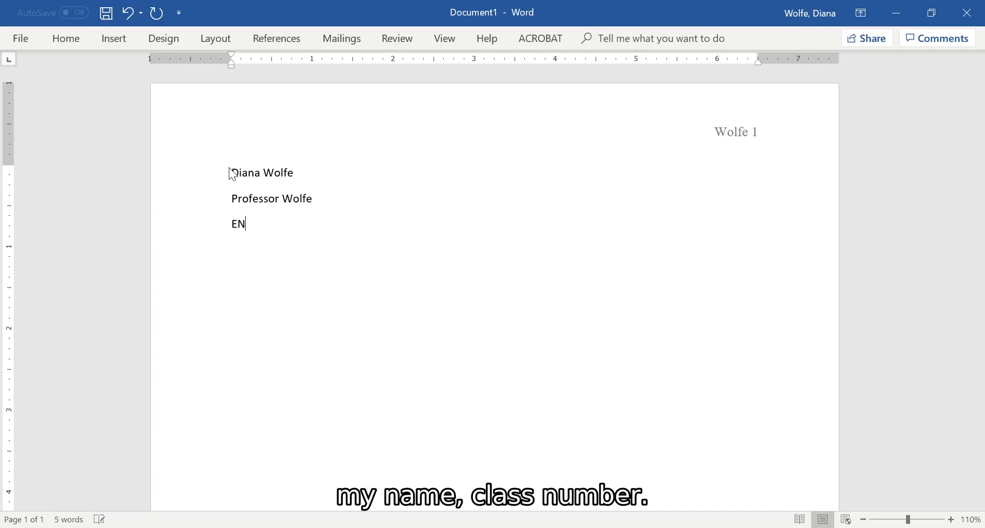
{"action": "type", "text": "GL "}
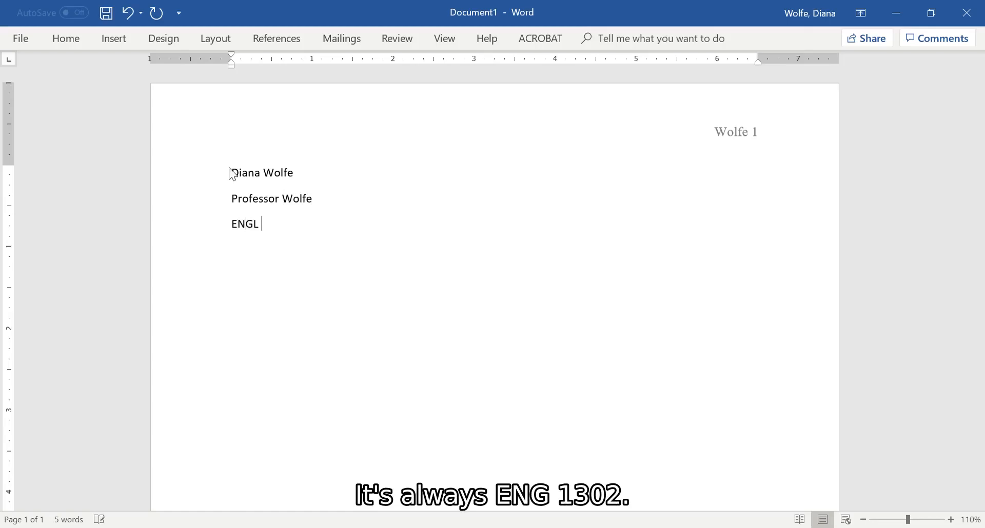
{"action": "type", "text": "1302."}
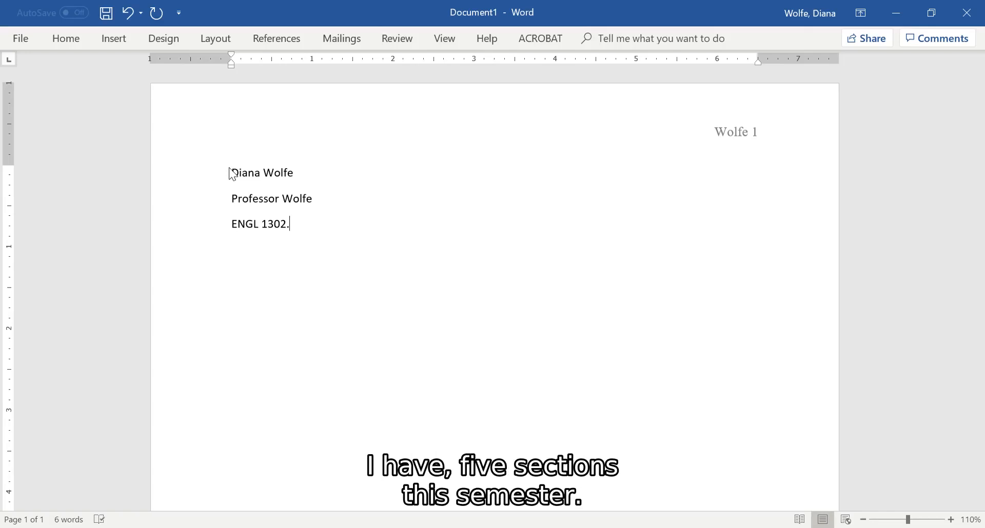
{"action": "type", "text": "105"}
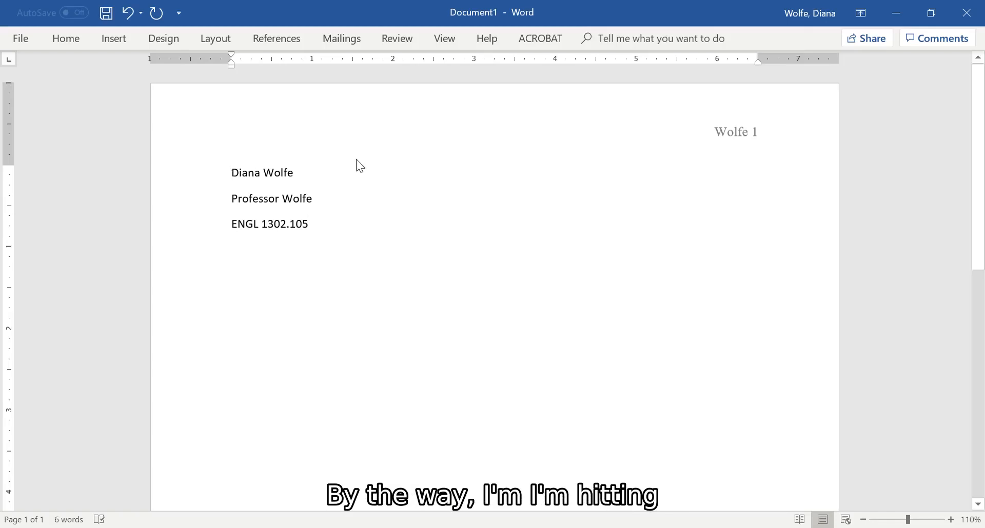
Add the date "17 January 2022" on a new line below the course number.
{"action": "left_click", "coordinate": [312, 179]}
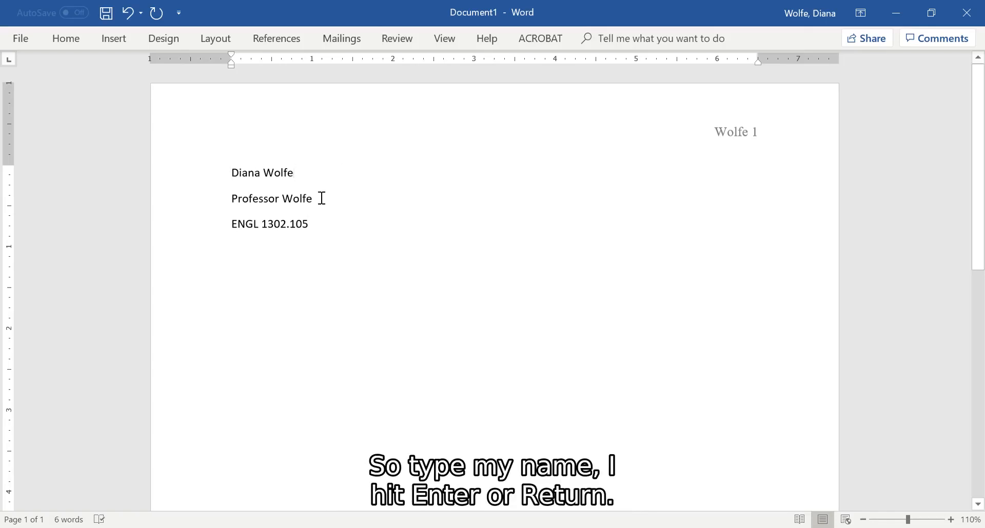
{"action": "left_click", "coordinate": [327, 235]}
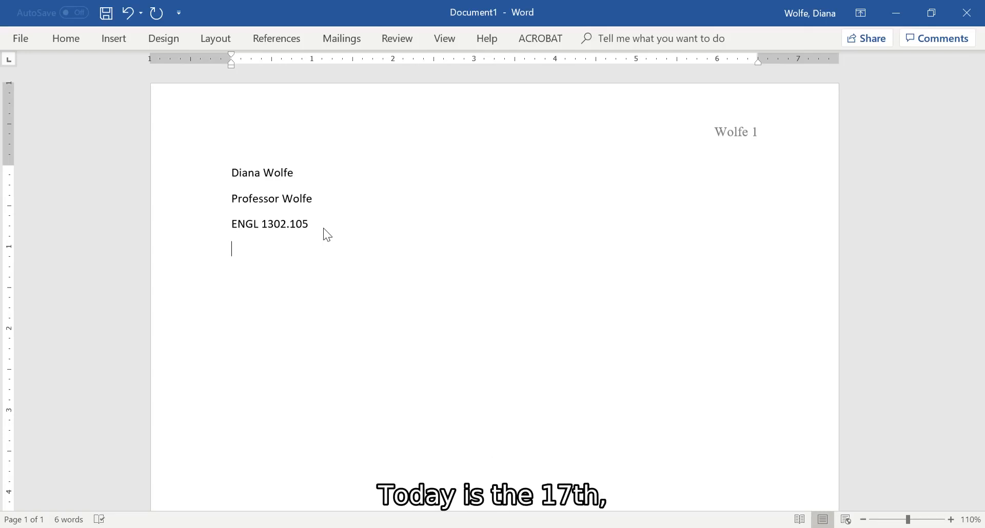
{"action": "type", "text": "17 Jana"}
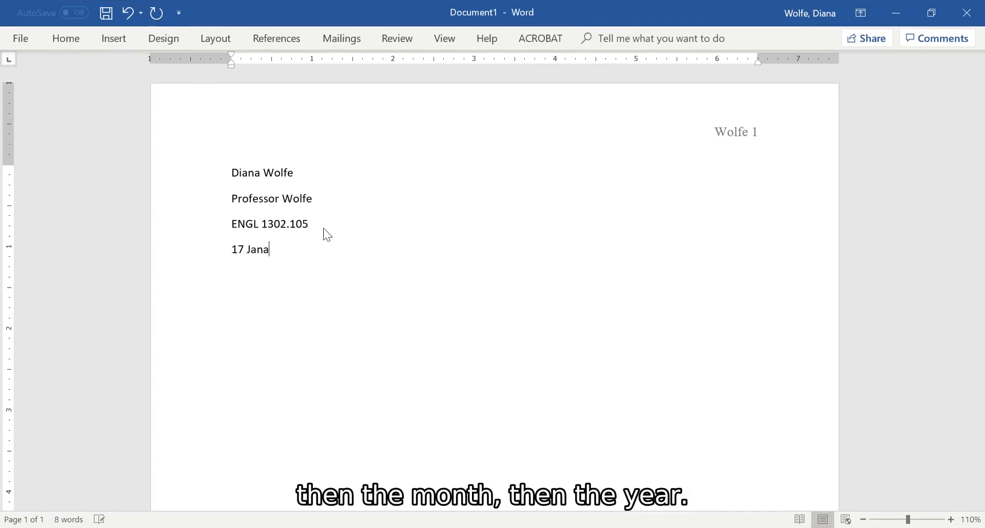
{"action": "key", "text": "BackSpace"}
{"action": "type", "text": "uary"}
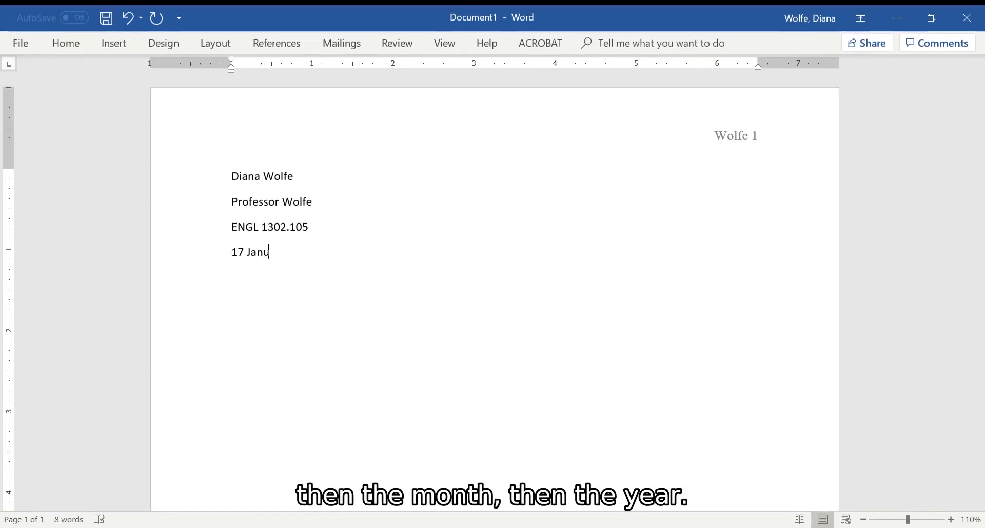
{"action": "type", "text": " 2022"}
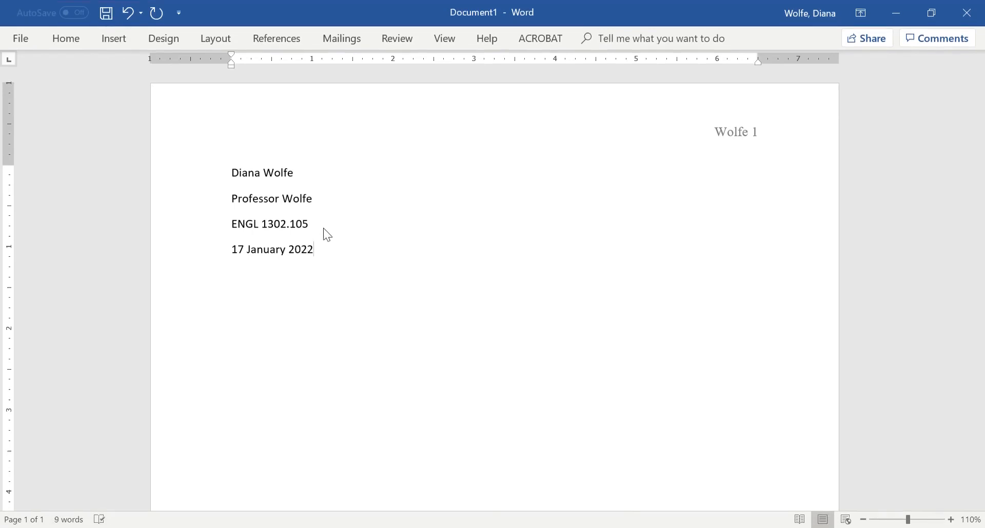
{"action": "key", "text": "Return"}
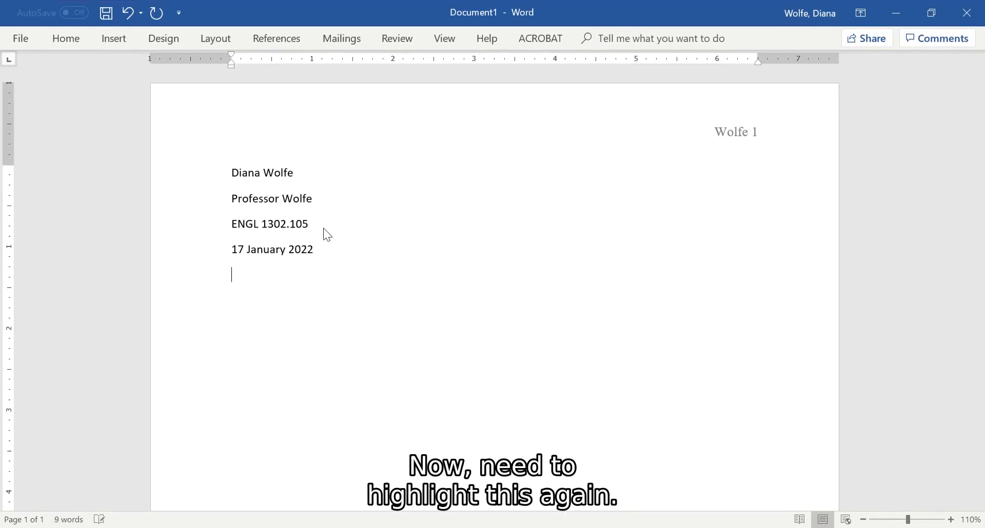
Format all four heading lines, from the student's name to the date, in Times New Roman, size 12.
{"action": "left_click", "coordinate": [228, 173]}
{"action": "left_click", "coordinate": [330, 257], "text": "shift"}
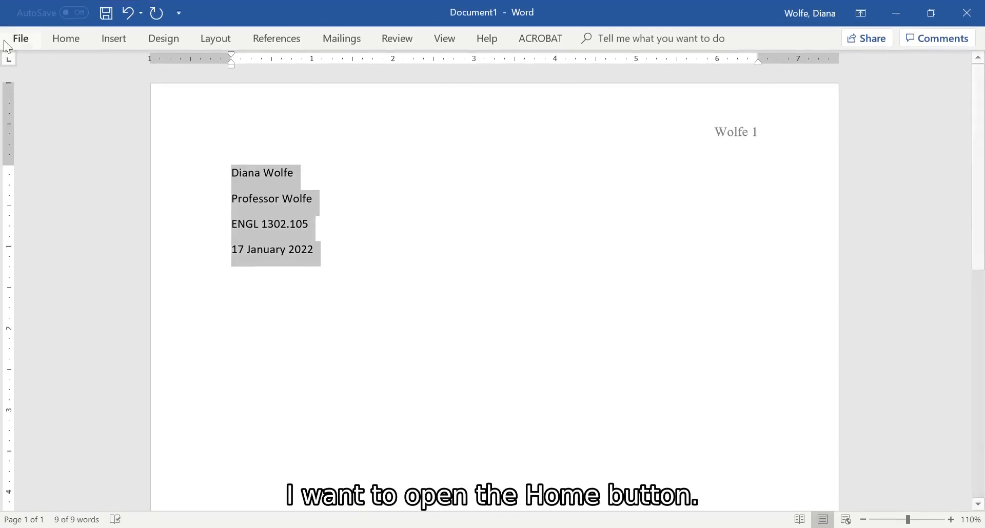
{"action": "left_click", "coordinate": [60, 46]}
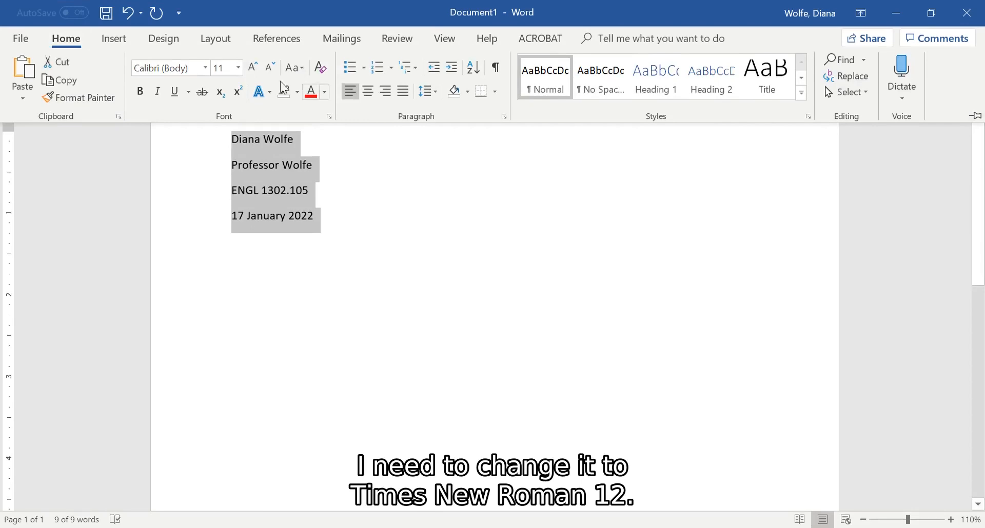
{"action": "left_click", "coordinate": [205, 68]}
{"action": "left_click", "coordinate": [208, 156]}
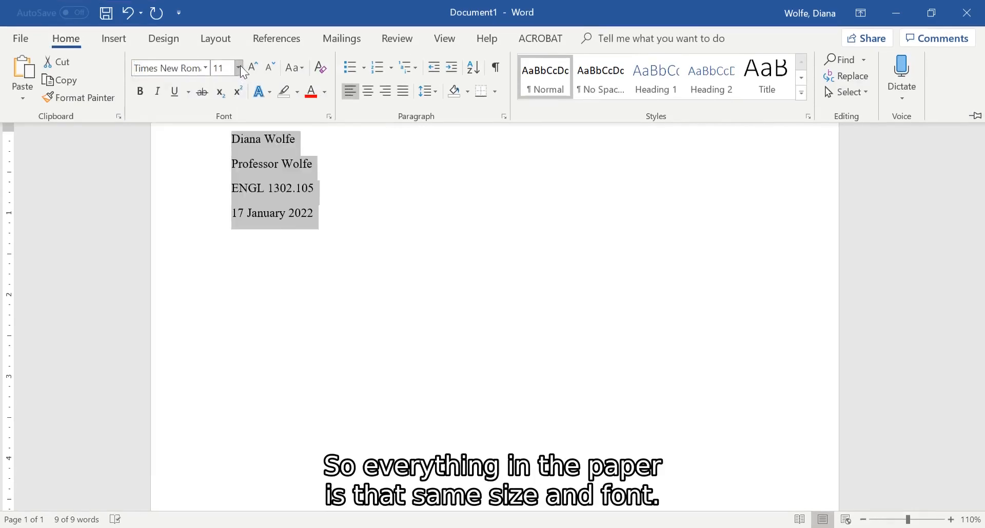
{"action": "left_click", "coordinate": [239, 67]}
{"action": "left_click", "coordinate": [227, 146]}
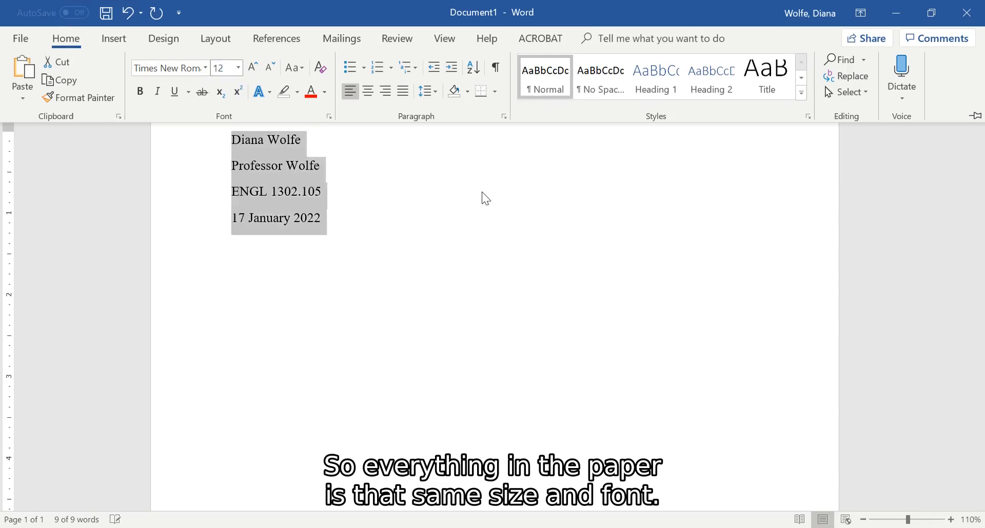
Set the heading lines to double spacing with 0 pt after and no added space between paragraphs of the same style.
{"action": "left_click", "coordinate": [504, 117]}
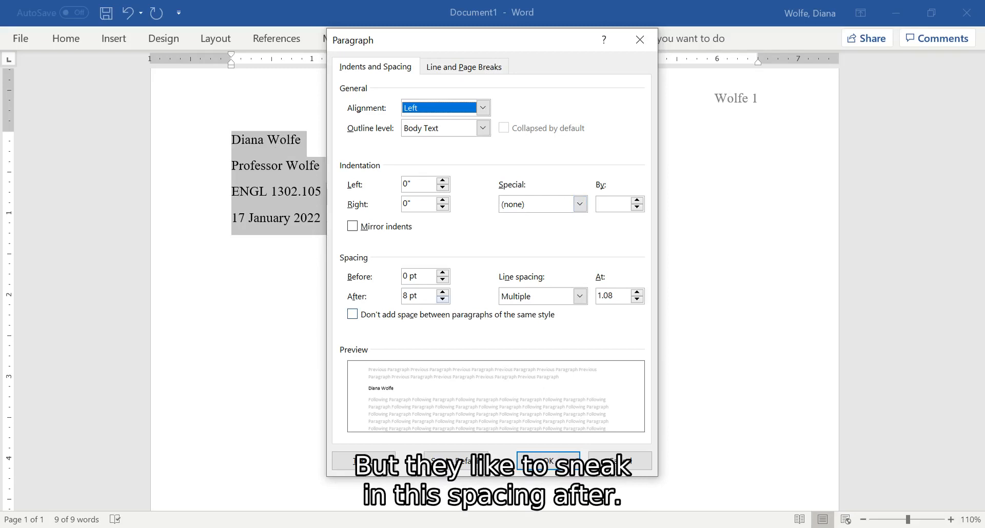
{"action": "left_click", "coordinate": [443, 299]}
{"action": "left_click", "coordinate": [443, 300]}
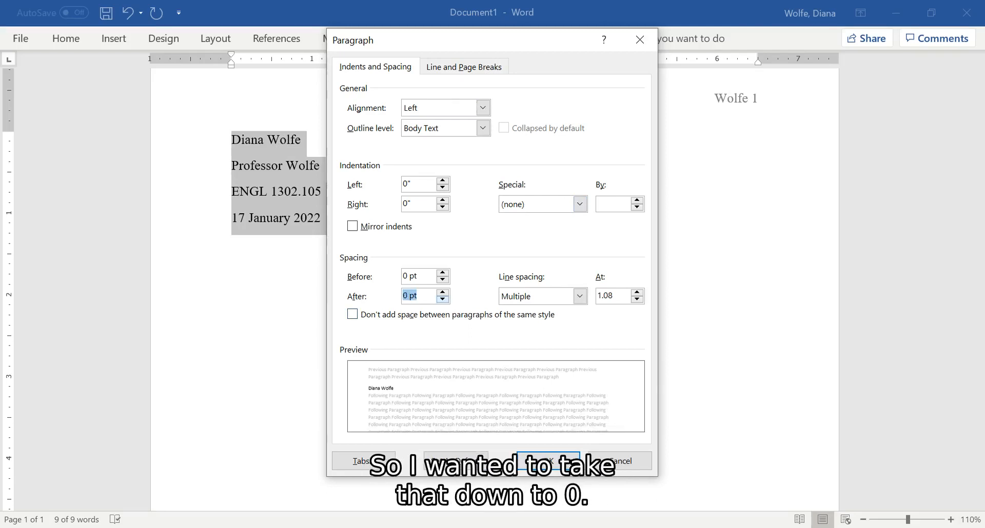
{"action": "left_click", "coordinate": [580, 298]}
{"action": "left_click", "coordinate": [571, 343]}
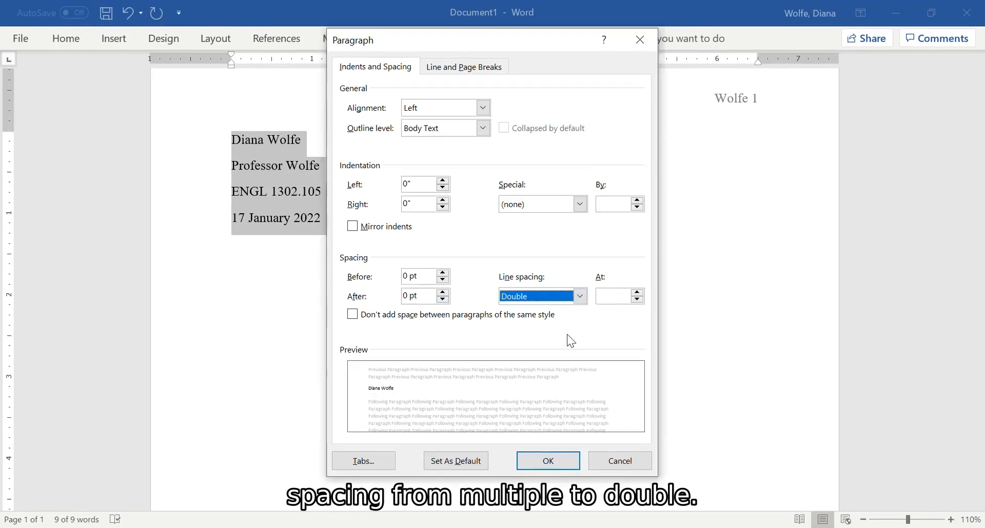
{"action": "left_click", "coordinate": [352, 315]}
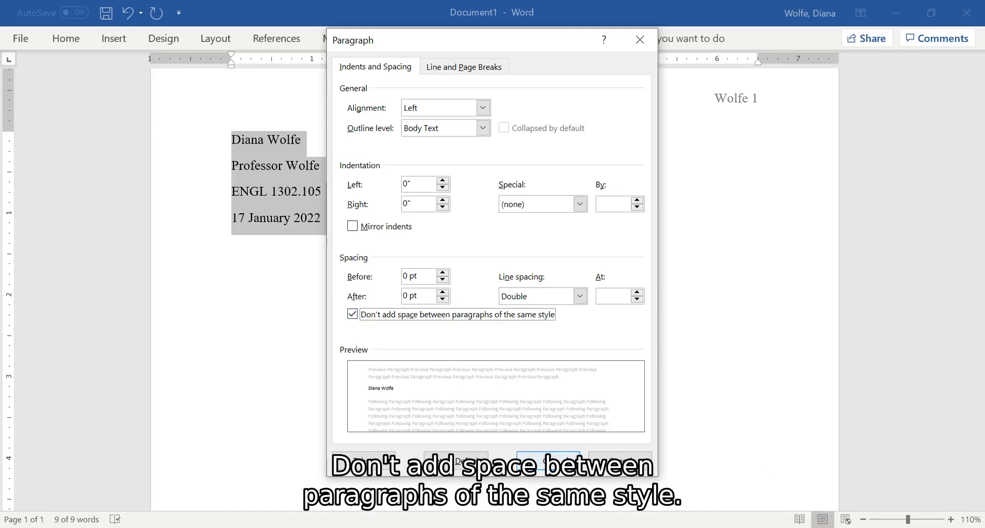
{"action": "left_click", "coordinate": [548, 460]}
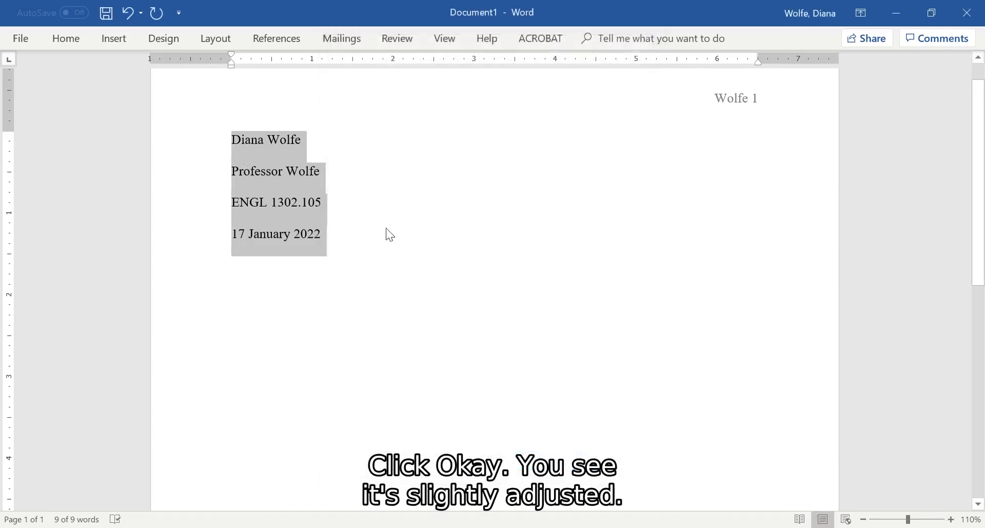
Add the title "Title of The Paper" on a new line below the date, keeping the date as "17 January 2022".
{"action": "left_click", "coordinate": [349, 235]}
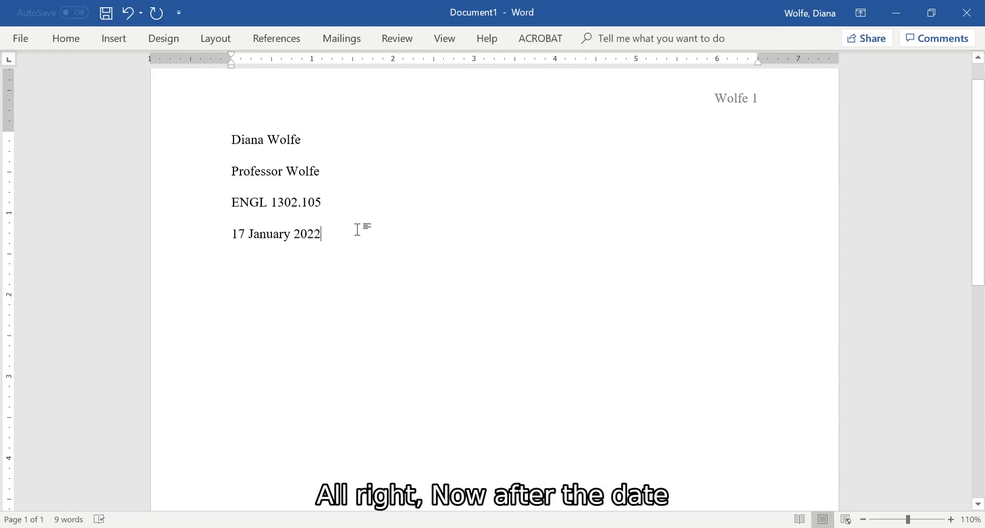
{"action": "key", "text": "Return"}
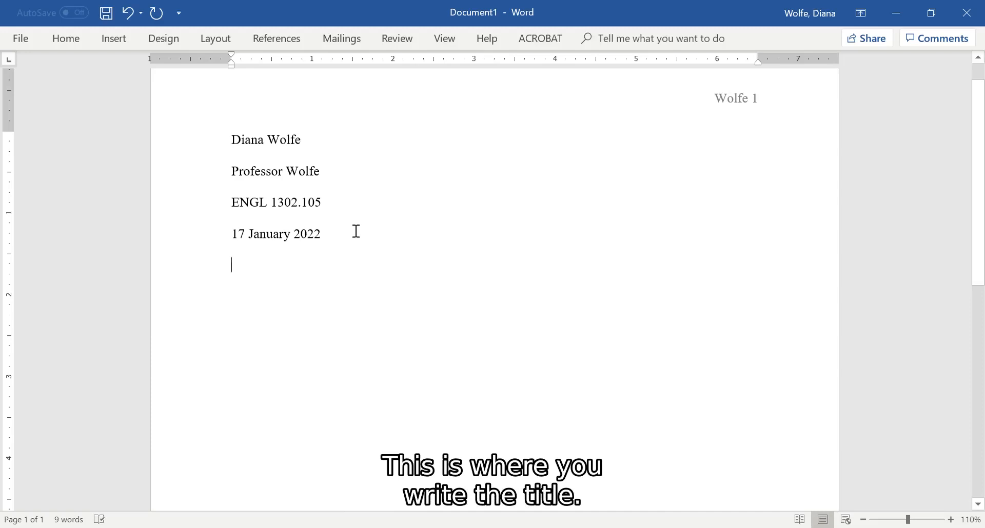
{"action": "type", "text": "Title of the"}
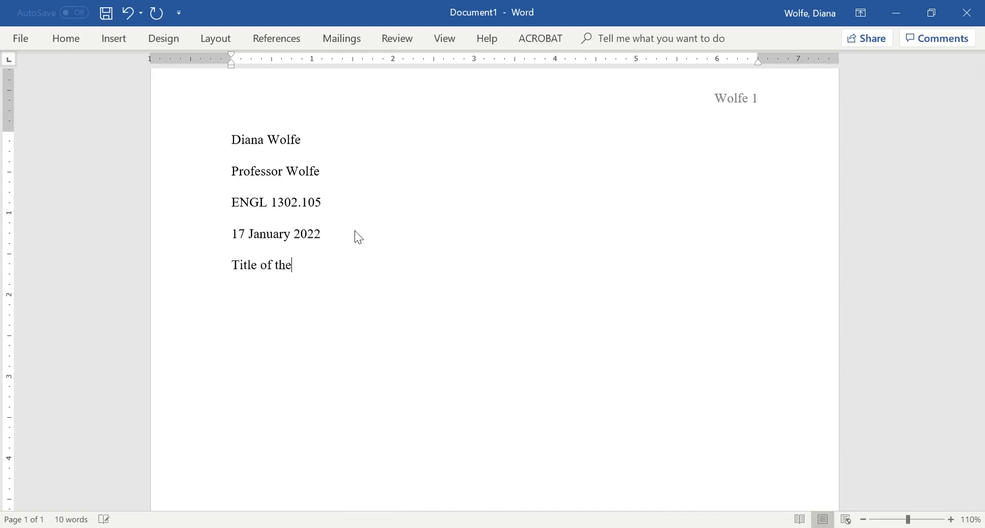
{"action": "key", "text": "BackSpace"}
{"action": "key", "text": "Page_Up"}
{"action": "key", "text": "BackSpace"}
{"action": "key", "text": "BackSpace"}
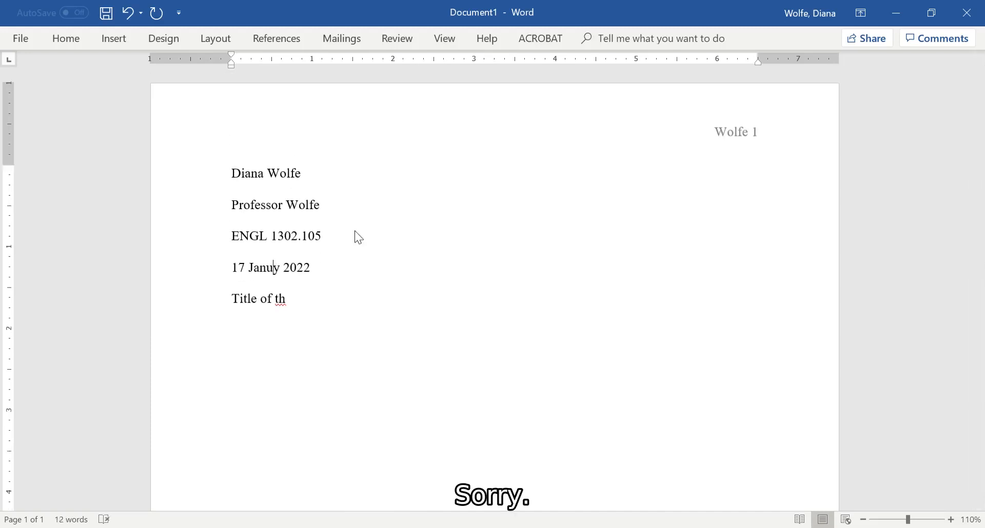
{"action": "type", "text": "ar"}
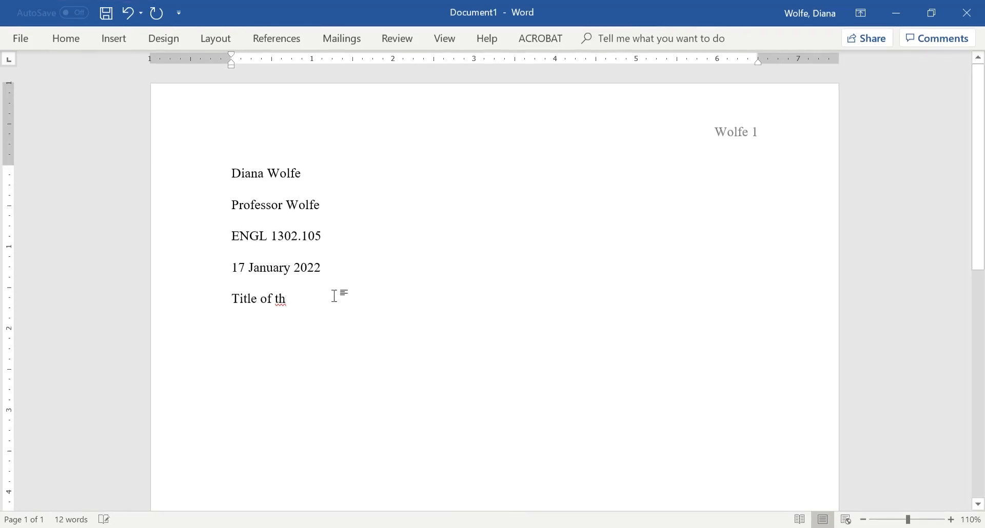
{"action": "left_click", "coordinate": [334, 297]}
{"action": "key", "text": "BackSpace"}
{"action": "key", "text": "BackSpace"}
{"action": "type", "text": "The Paper"}
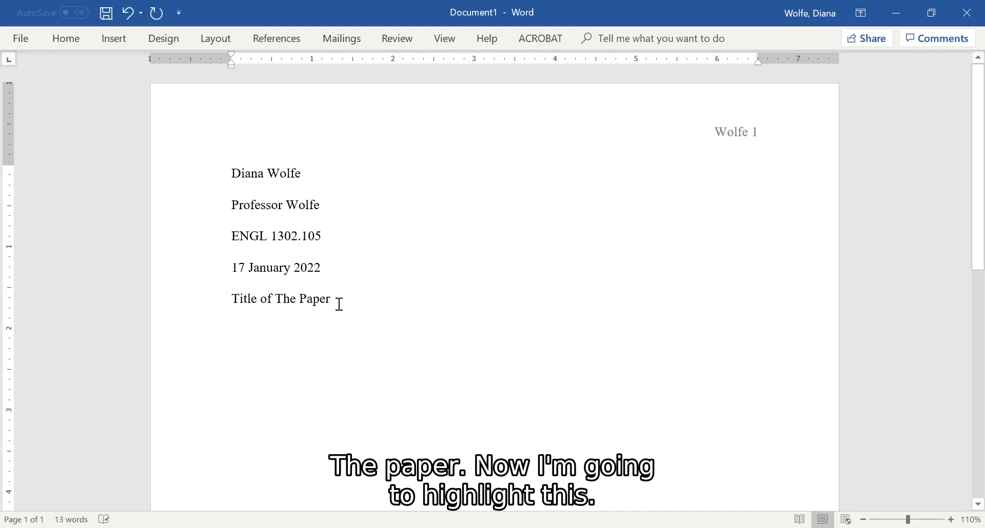
Center the title line on the page.
{"action": "left_click_drag", "start_coordinate": [333, 302], "coordinate": [217, 299]}
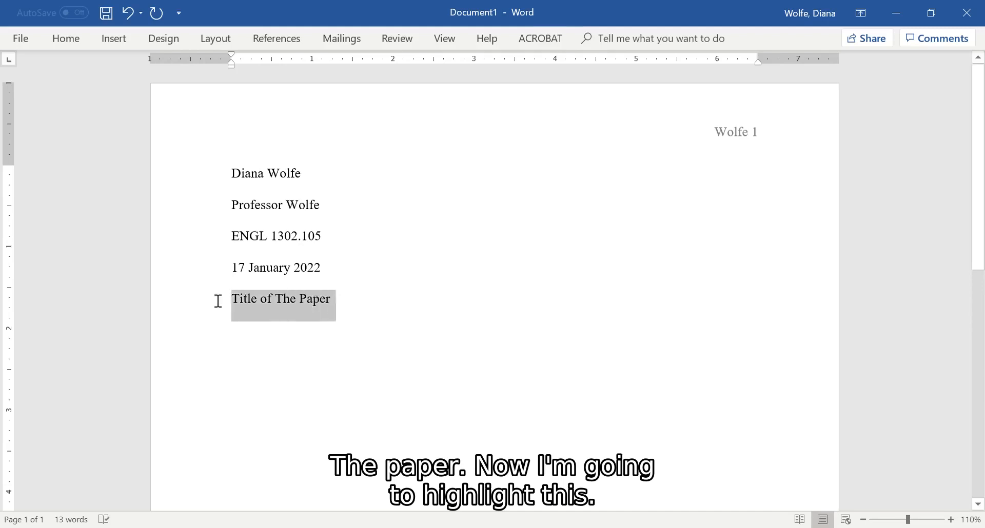
{"action": "left_click", "coordinate": [57, 45]}
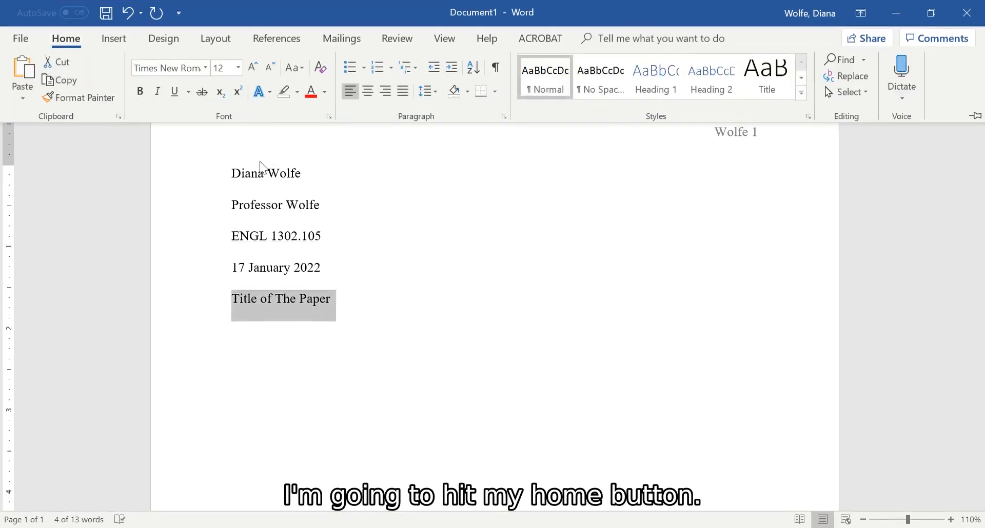
{"action": "left_click", "coordinate": [367, 92]}
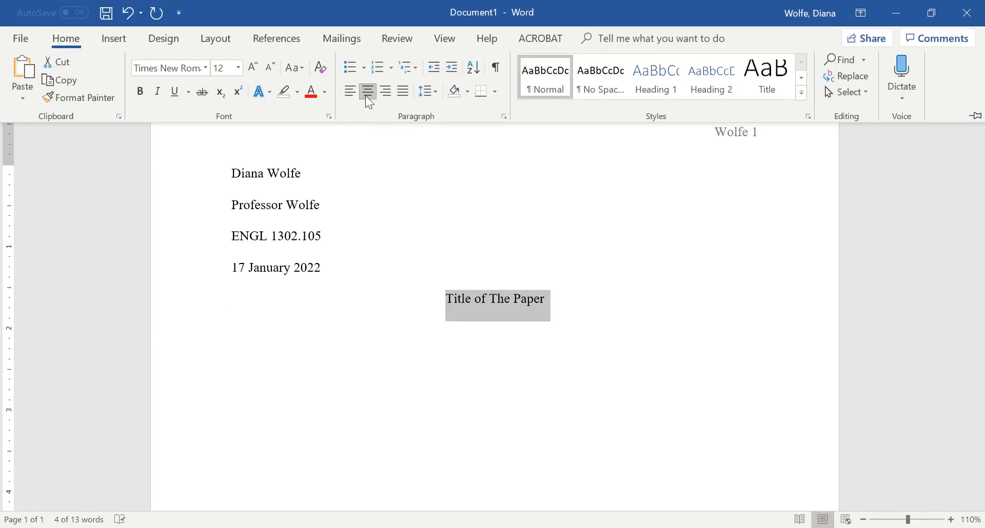
{"action": "left_click", "coordinate": [539, 298]}
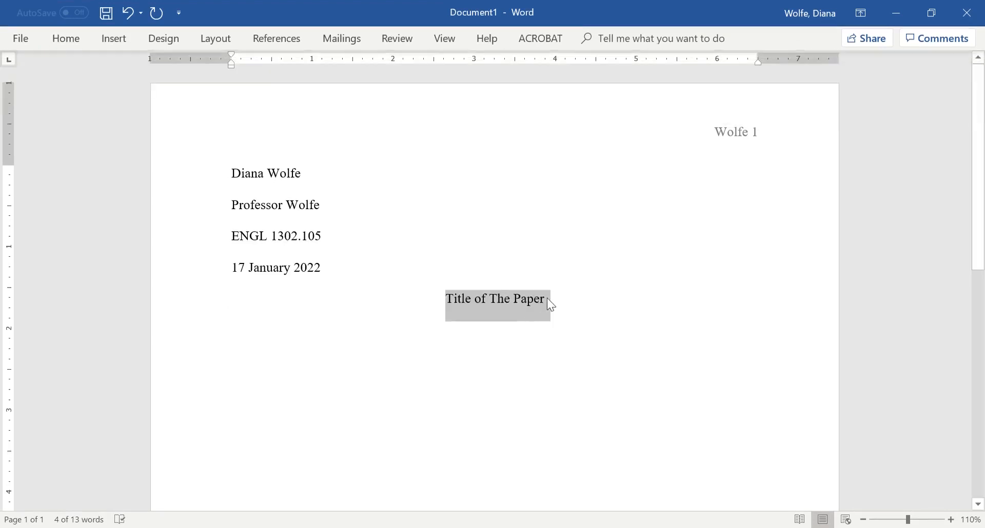
Start a new line below the title and align it left for the body text.
{"action": "left_click", "coordinate": [558, 300]}
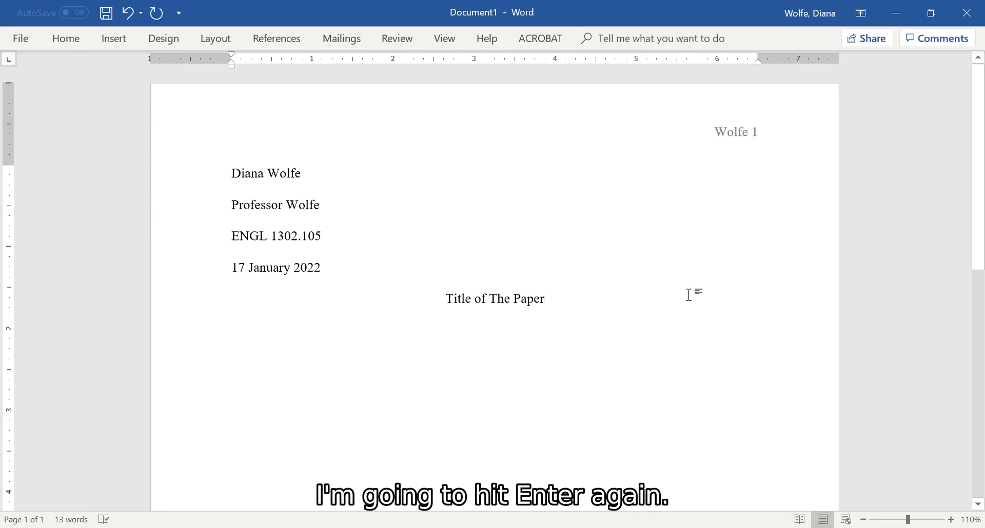
{"action": "key", "text": "Return"}
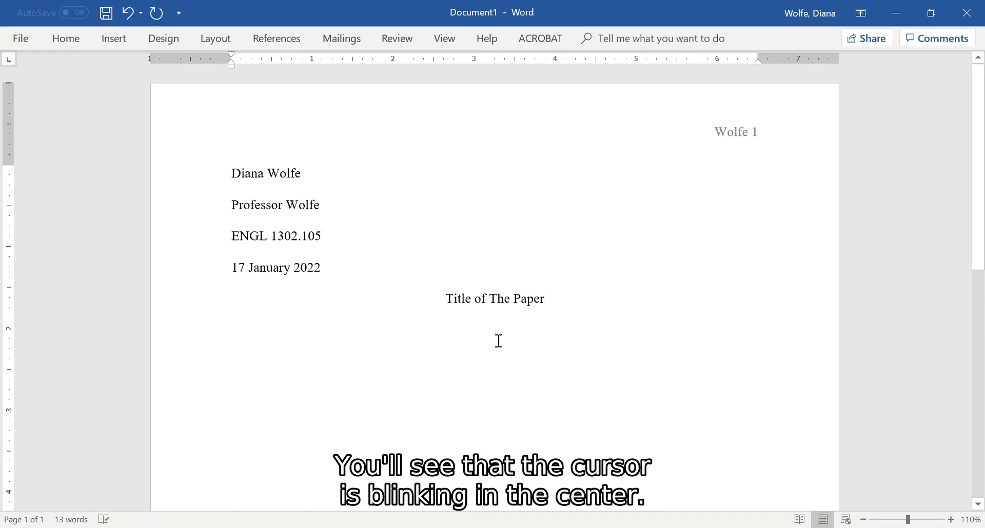
{"action": "left_click", "coordinate": [69, 41]}
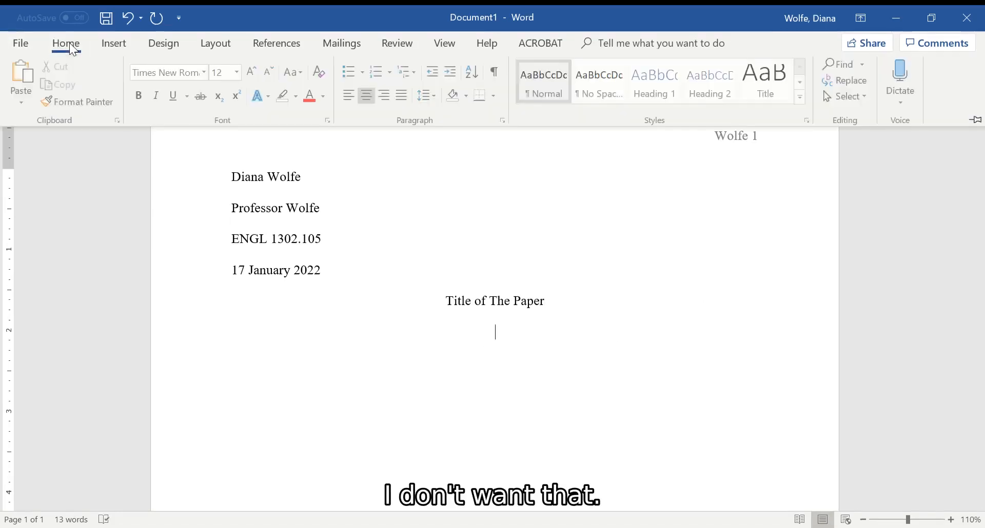
{"action": "left_click", "coordinate": [350, 92]}
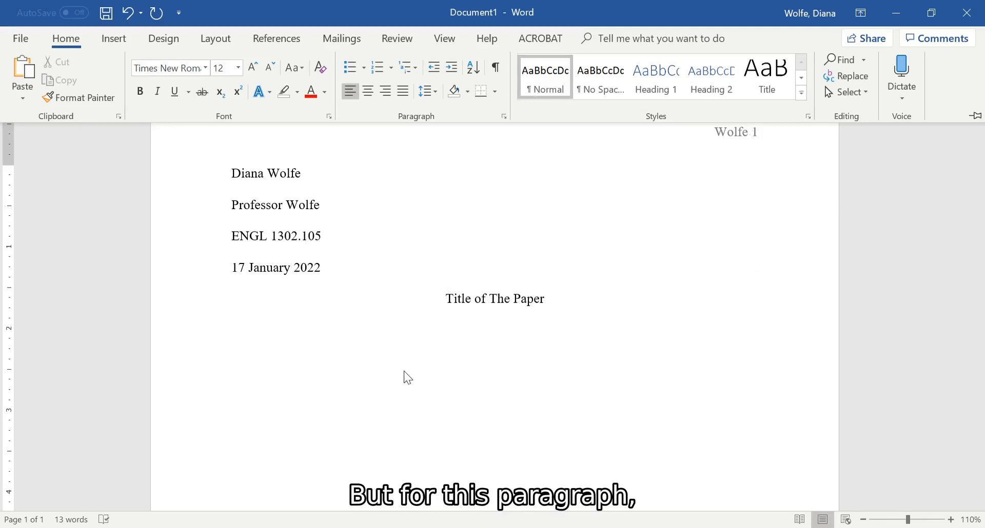
Write the opening body sentence "Just go ahead and type anything you like" below the title.
{"action": "type", "text": "Just go"}
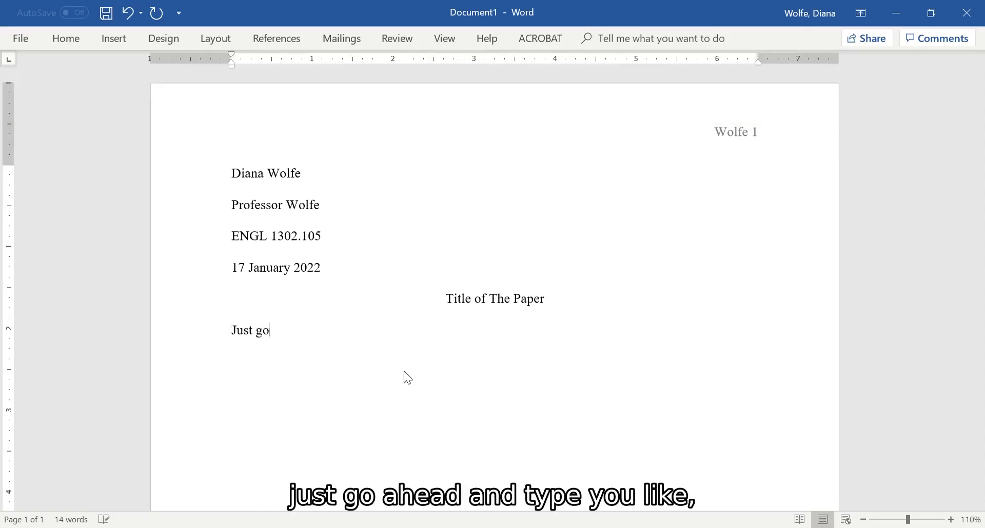
{"action": "type", "text": " ahead and type any"}
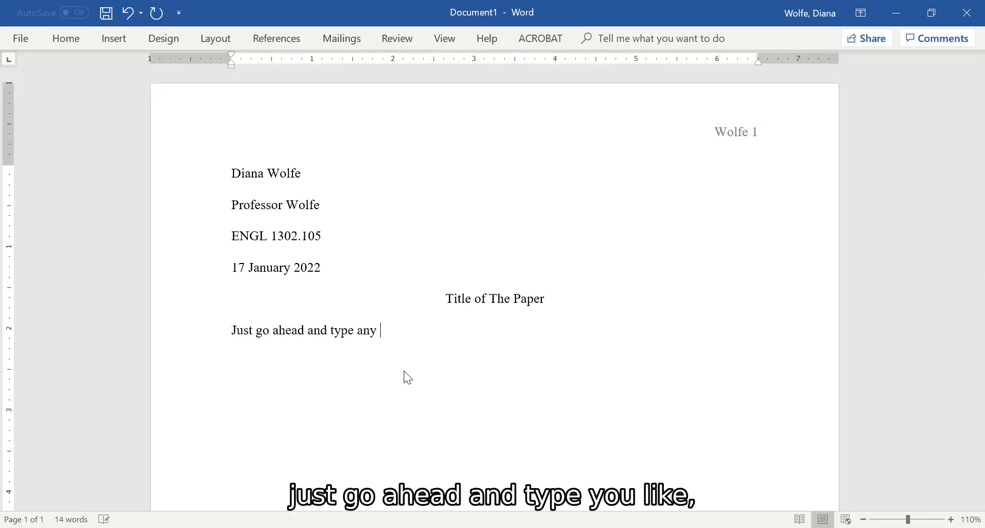
{"action": "key", "text": "BackSpace"}
{"action": "type", "text": "thing you like. You can in"}
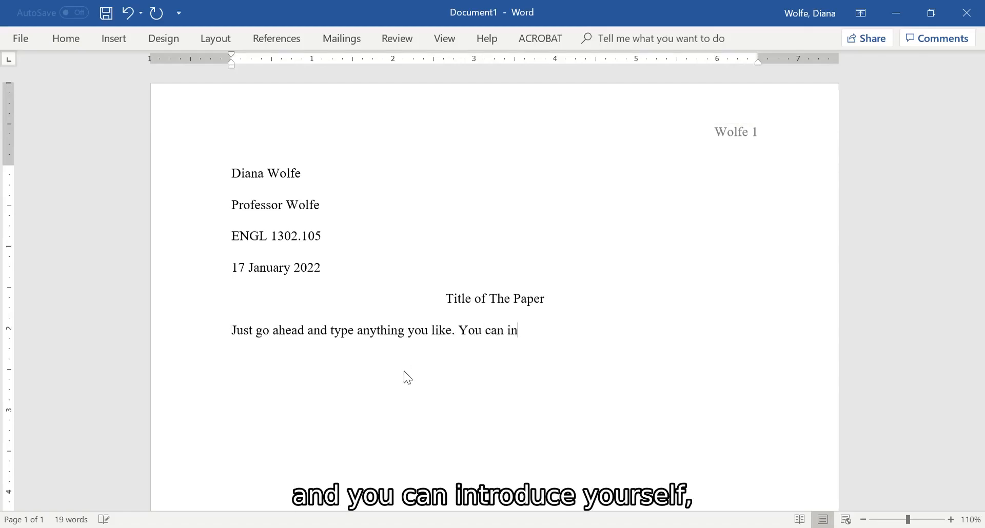
{"action": "type", "text": "troduce yourself, you ca"}
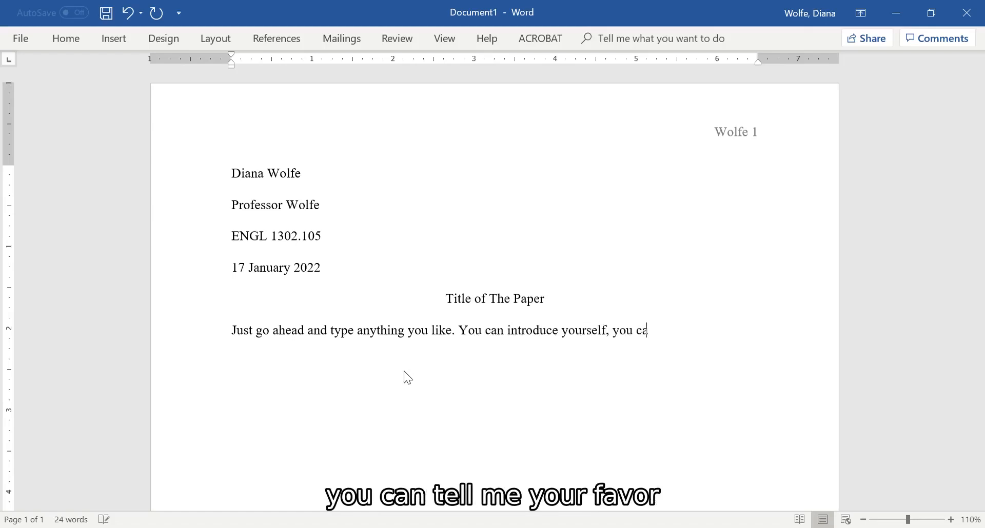
End the opening sentence with a period and continue with "You can introduce yourself, you can tell me your favorite dish to eat".
{"action": "type", "text": "n tell me your "}
{"action": "type", "text": "favor"}
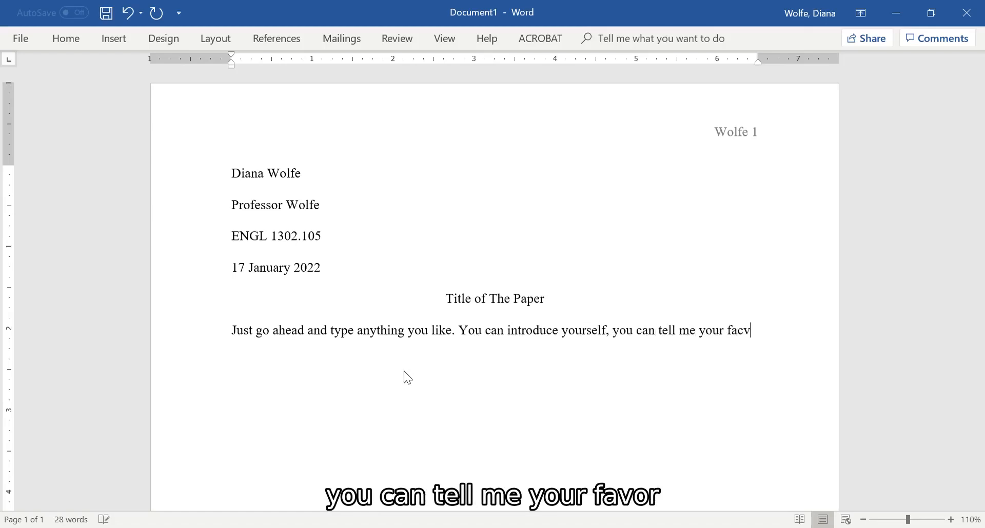
{"action": "key", "text": "BackSpace"}
{"action": "key", "text": "BackSpace"}
{"action": "type", "text": "vorite"}
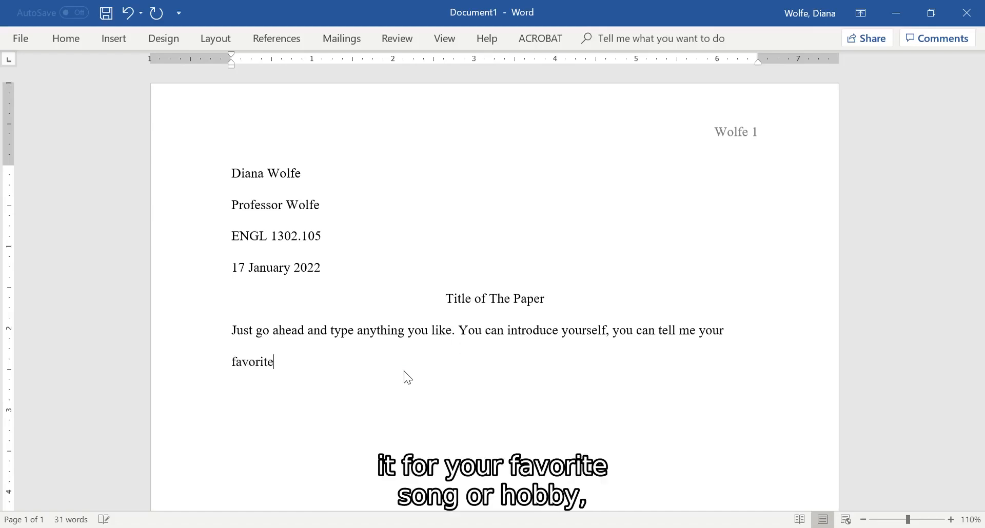
{"action": "type", "text": " dish to eat, or your favo"}
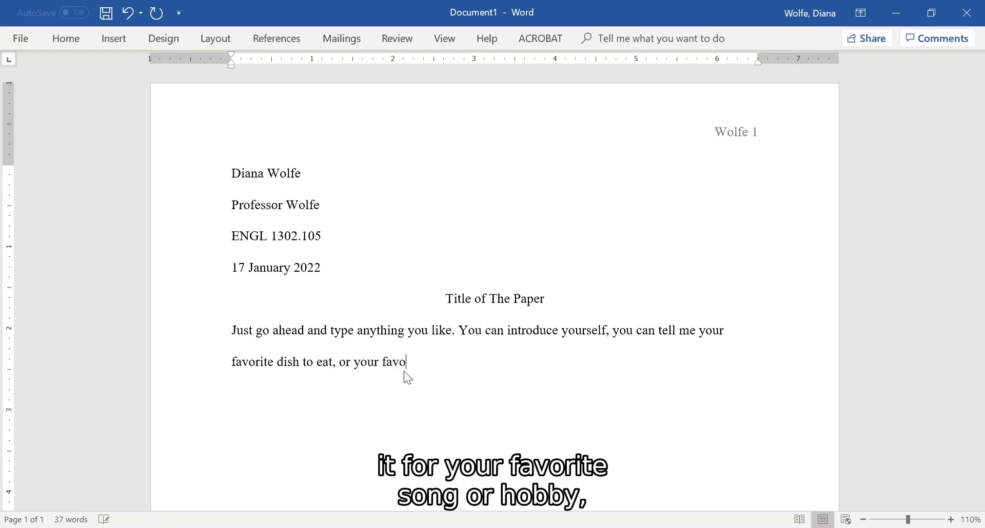
{"action": "type", "text": "rite band or song or h"}
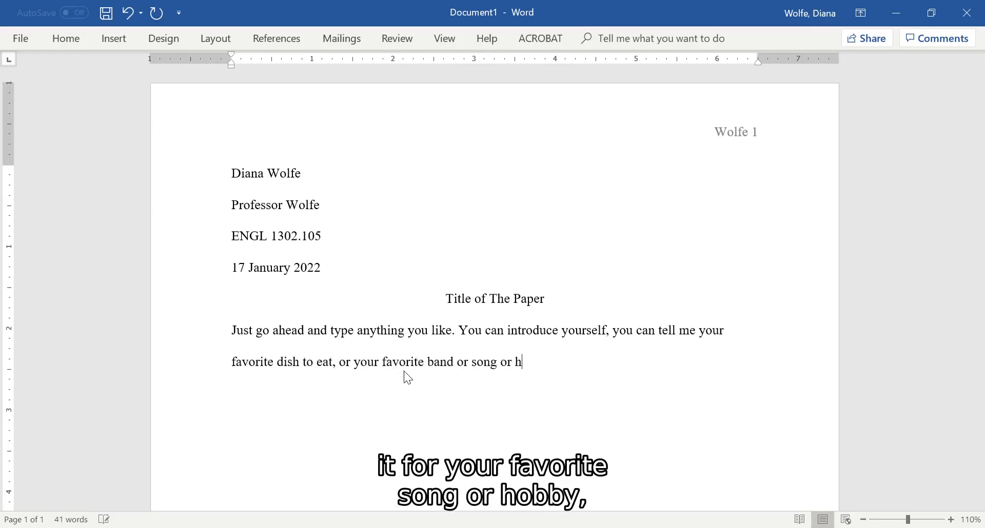
{"action": "type", "text": "obby or whatever"}
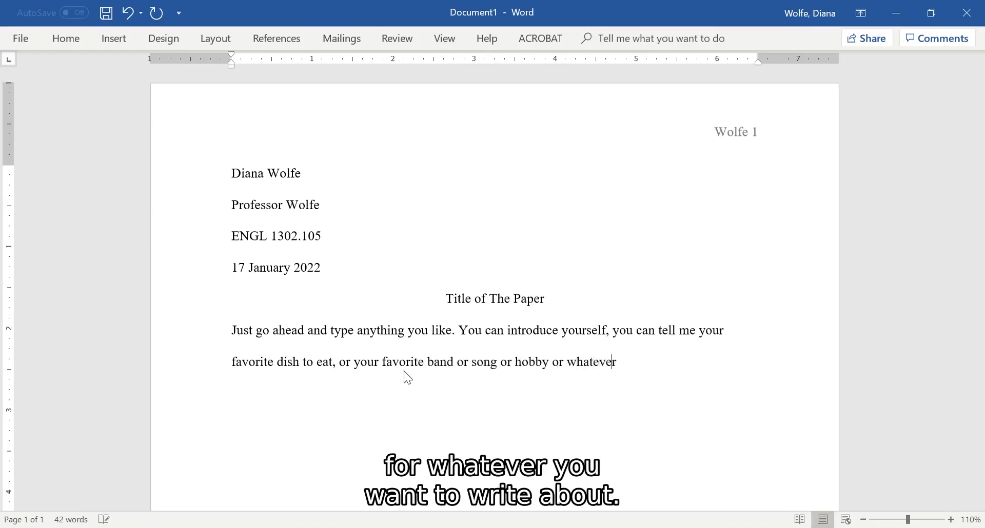
{"action": "type", "text": " you want to write"}
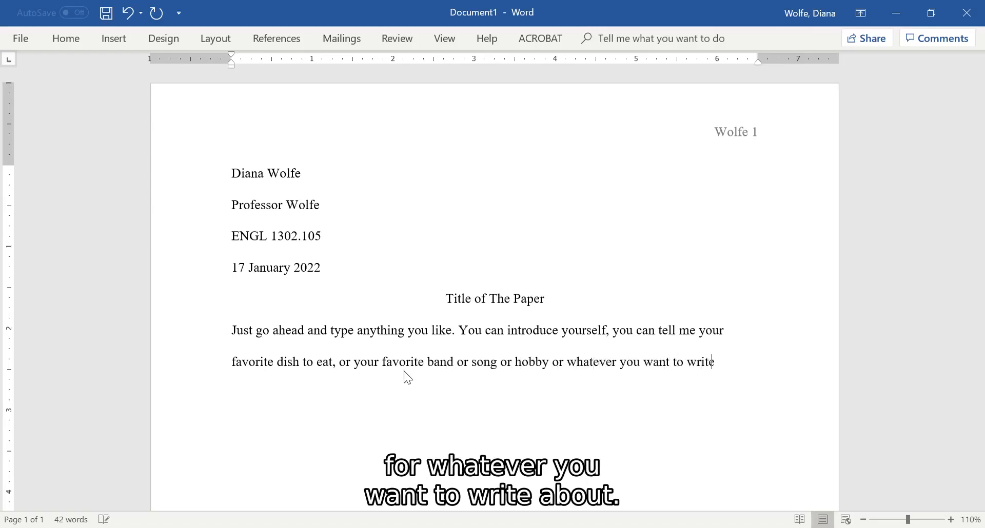
{"action": "type", "text": " about."}
Add the sentence "The only requirement is that it be longer than two lines of text." to the body paragraph.
{"action": "key", "text": "Return"}
{"action": "type", "text": "T"}
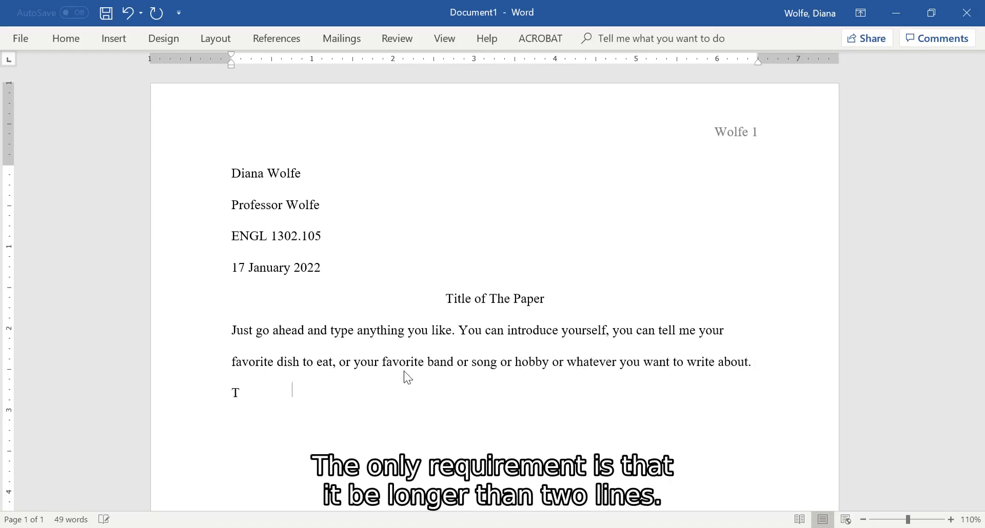
{"action": "type", "text": "he only requirement is that it be"}
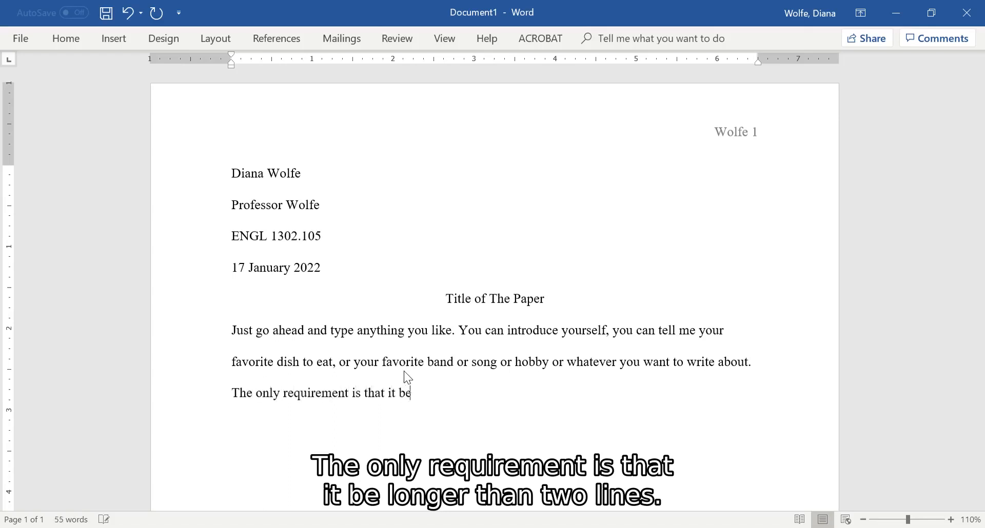
{"action": "type", "text": " longer than two"}
{"action": "type", "text": " lines o"}
{"action": "key", "text": "BackSpace"}
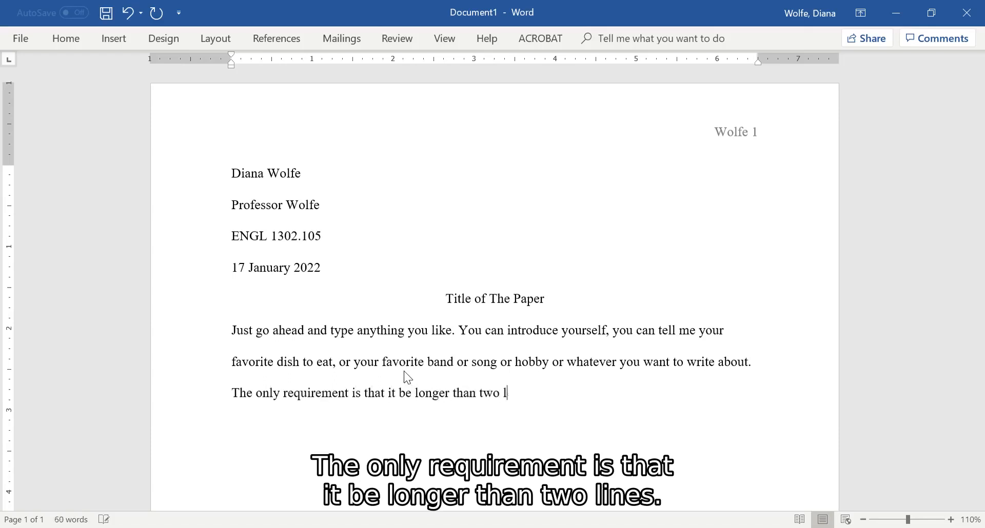
{"action": "type", "text": "ines of text."}
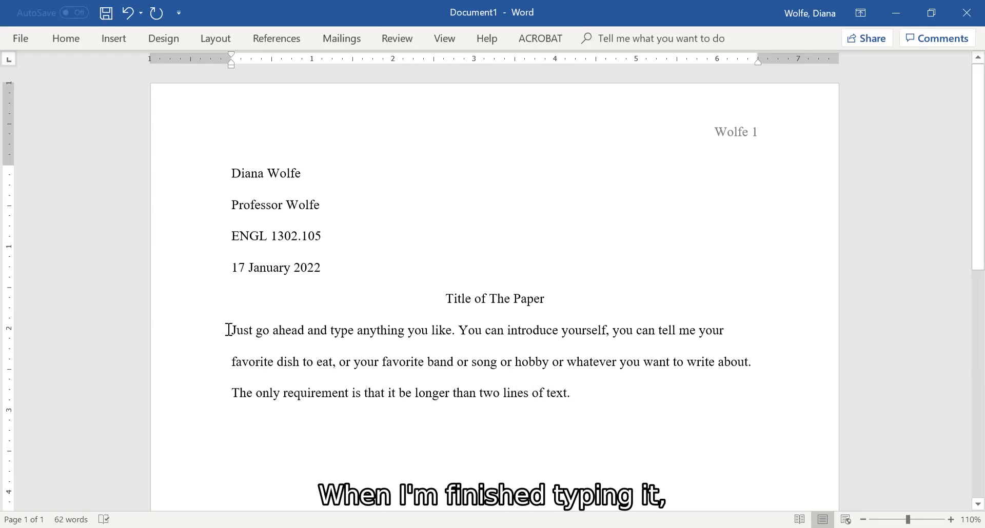
Give the whole body paragraph a first-line indent of 0.5".
{"action": "left_click_drag", "start_coordinate": [229, 330], "coordinate": [645, 396]}
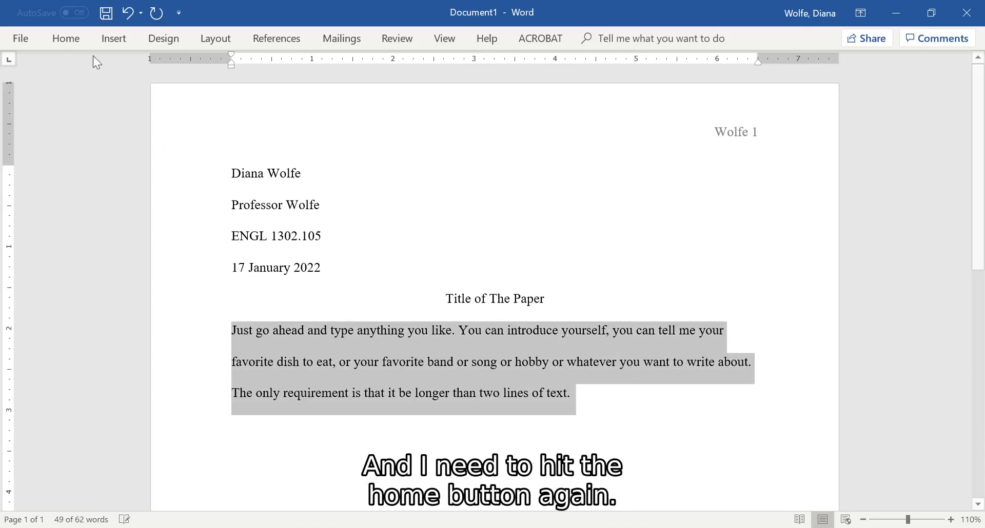
{"action": "left_click", "coordinate": [76, 41]}
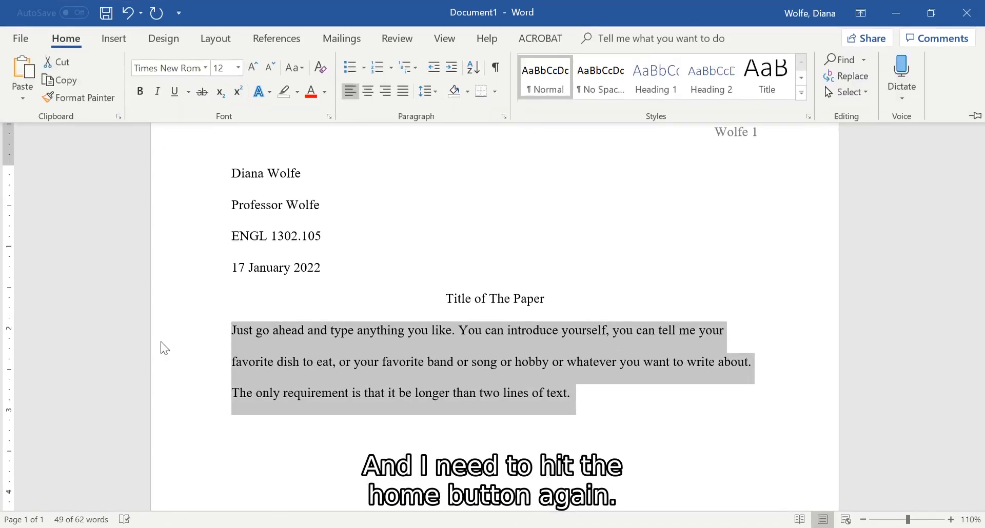
{"action": "left_click", "coordinate": [504, 116]}
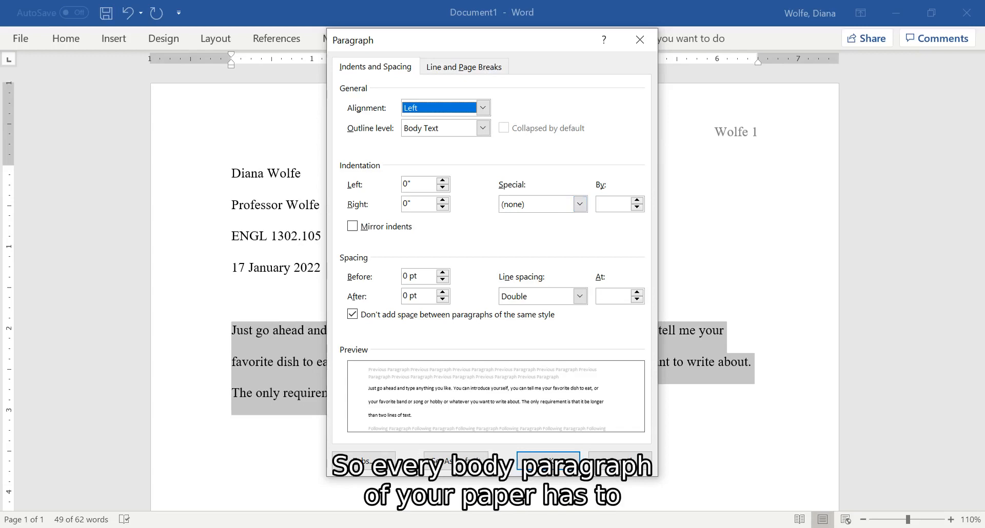
{"action": "left_click", "coordinate": [579, 207]}
{"action": "left_click", "coordinate": [580, 232]}
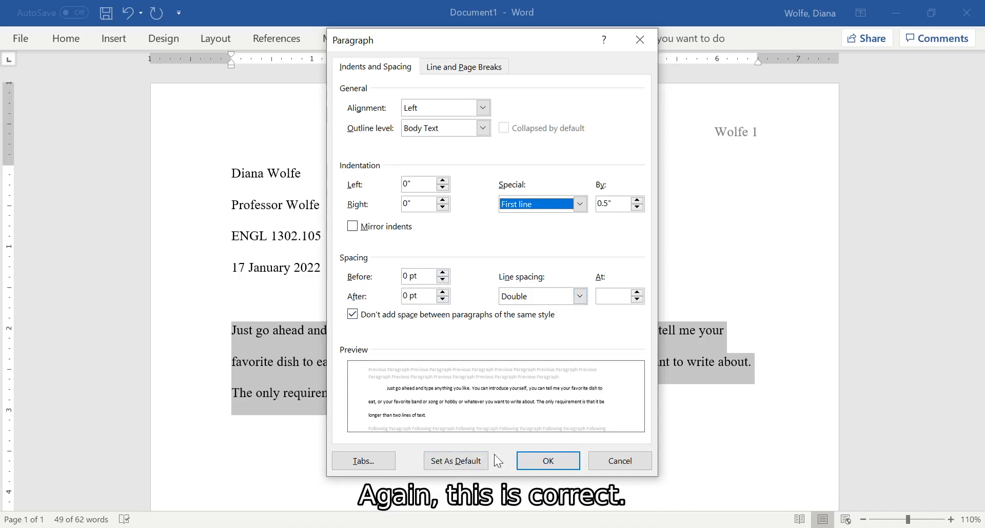
{"action": "left_click", "coordinate": [558, 466]}
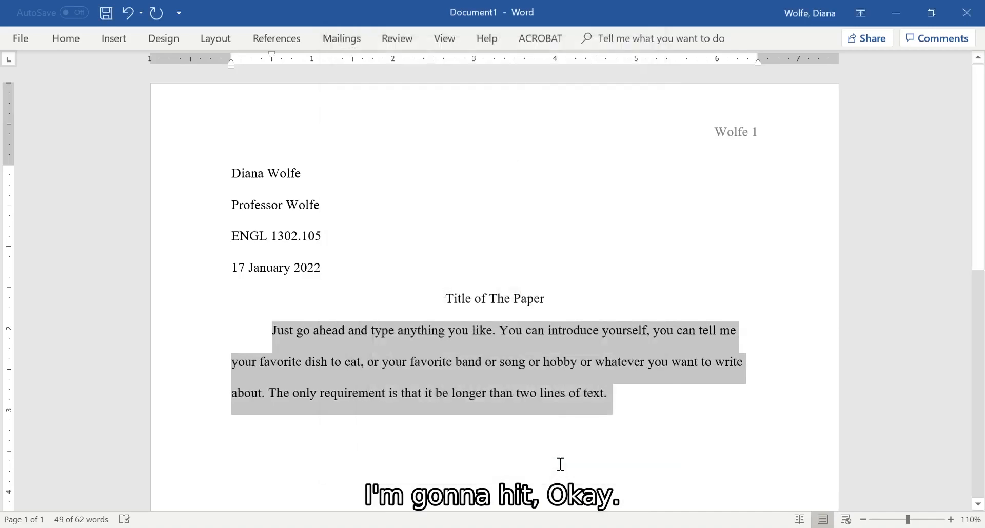
Add a second body paragraph reading "The subsequent paragraphs will be correctly indented." after the existing one.
{"action": "left_click", "coordinate": [630, 400]}
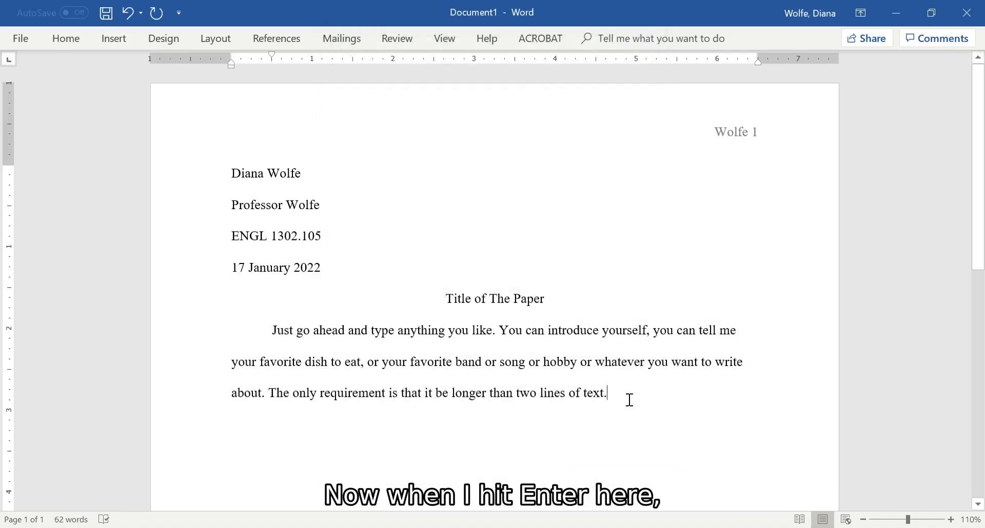
{"action": "key", "text": "Return"}
{"action": "type", "text": "The su"}
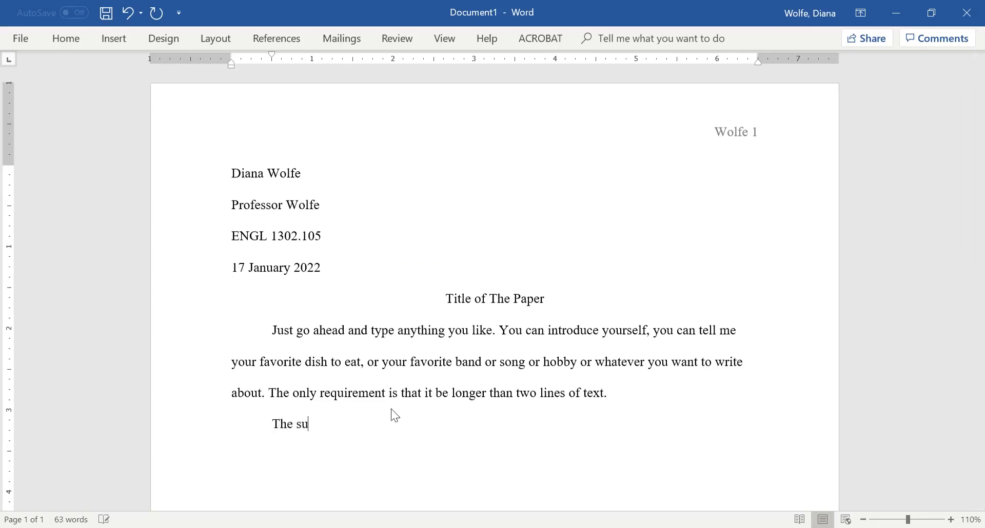
{"action": "type", "text": "bsequent"}
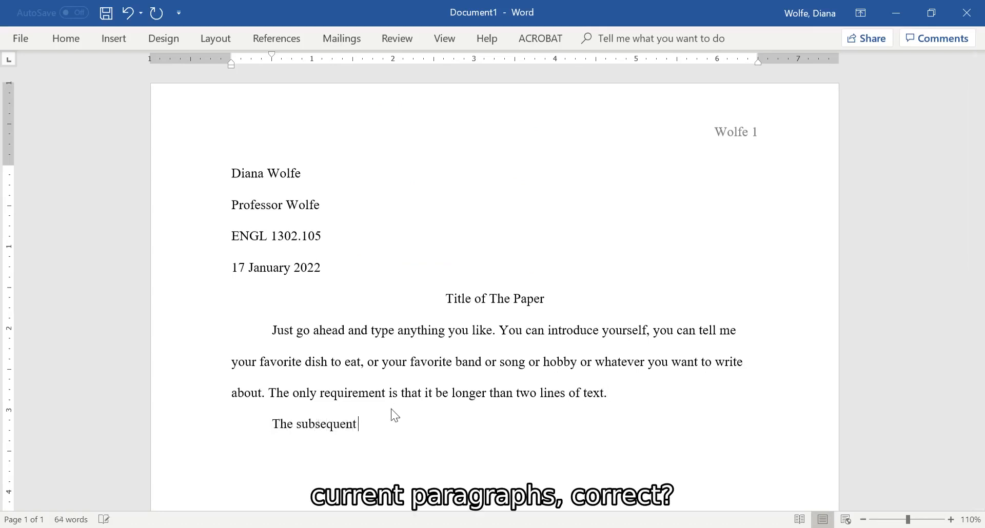
{"action": "type", "text": " paragraph[ "}
{"action": "type", "text": " will be corre"}
{"action": "type", "text": "ctly indet"}
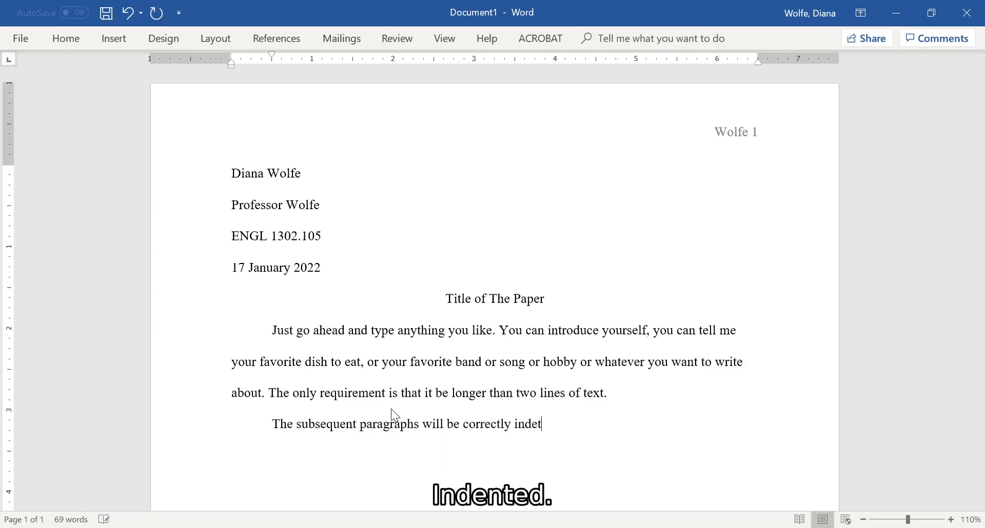
{"action": "key", "text": "BackSpace"}
{"action": "type", "text": "nted."}
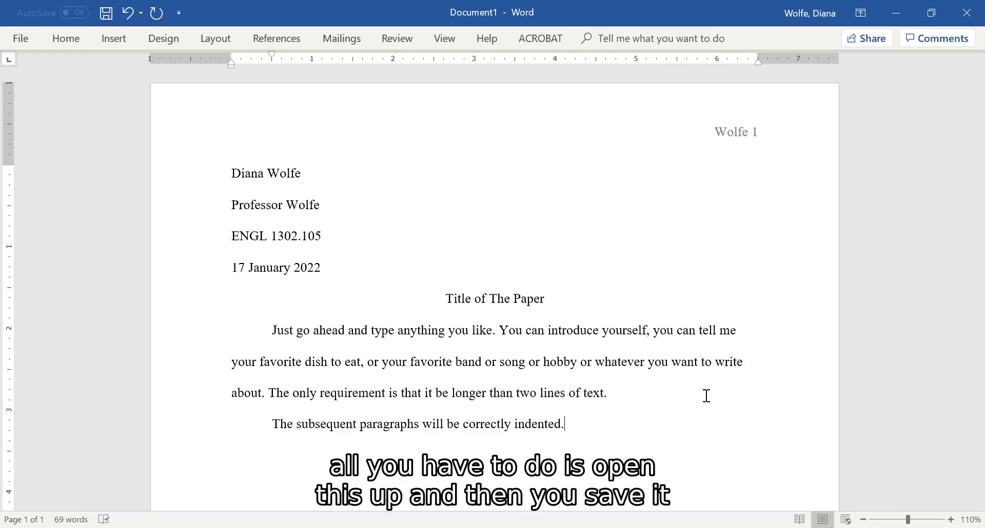
Start saving a copy of the document on this PC, in the Desktop > 1302 > Assignments folder.
{"action": "left_click", "coordinate": [20, 39]}
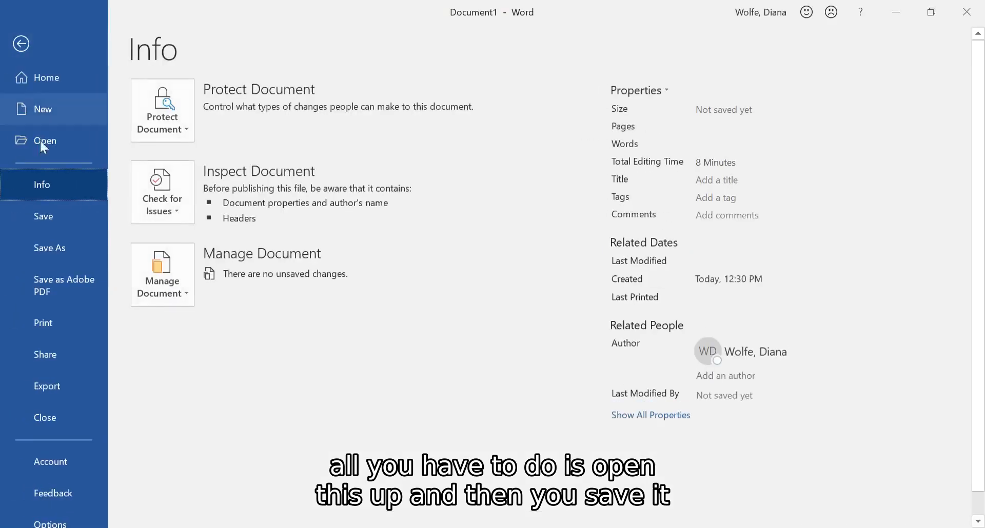
{"action": "left_click", "coordinate": [57, 251]}
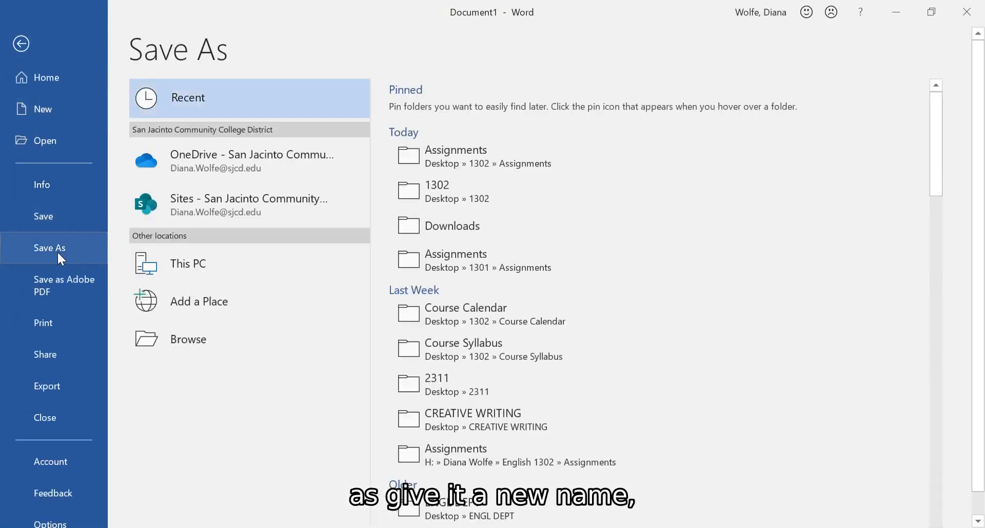
{"action": "left_click", "coordinate": [217, 264]}
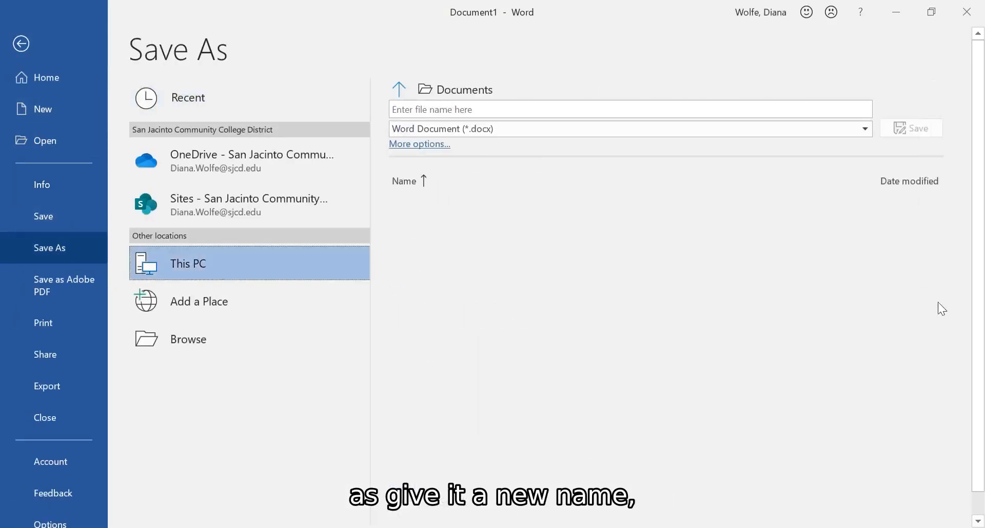
{"action": "left_click", "coordinate": [402, 90]}
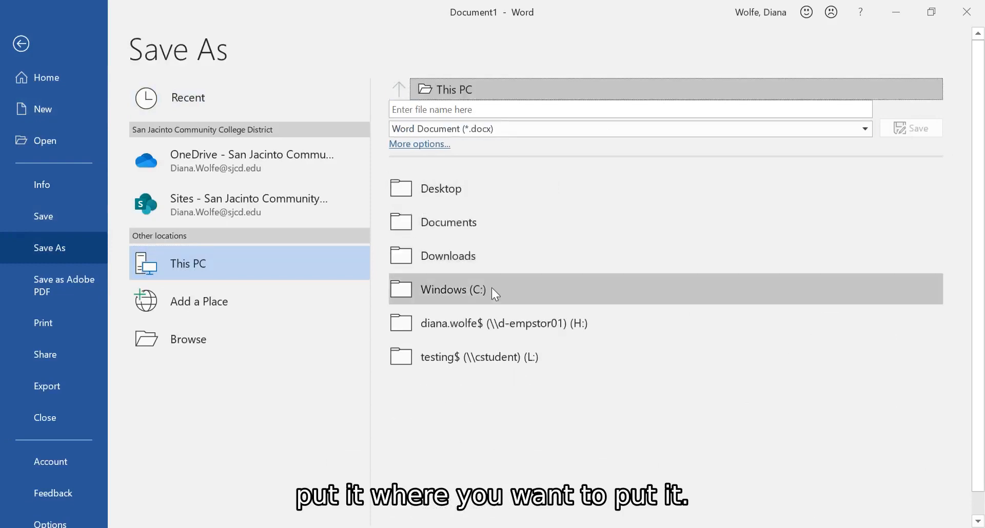
{"action": "left_click", "coordinate": [485, 193]}
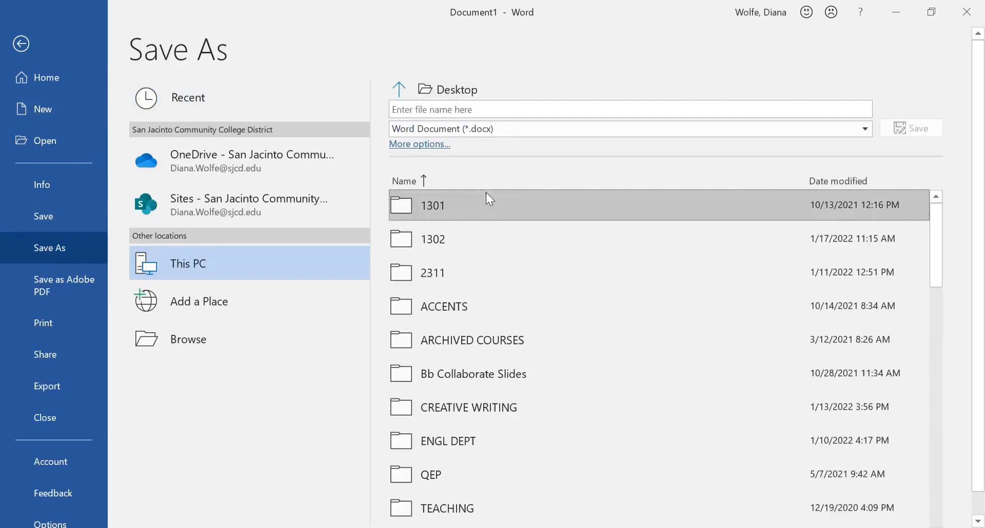
{"action": "left_click", "coordinate": [493, 246]}
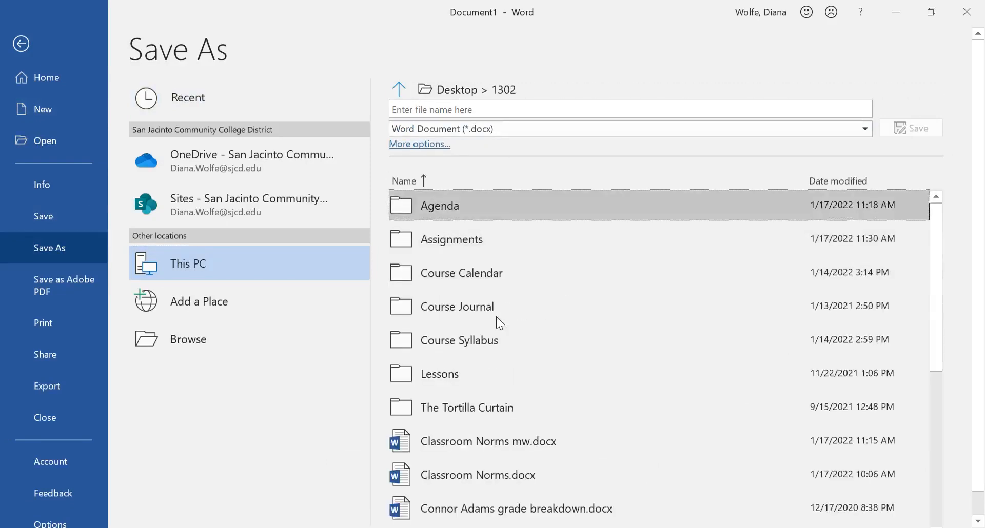
{"action": "left_click", "coordinate": [473, 245]}
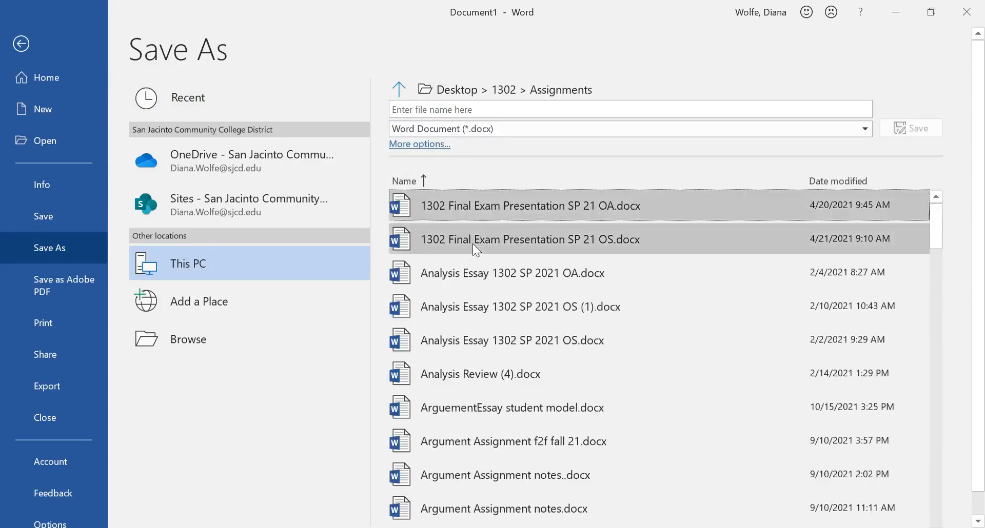
Enter "MLA Format" as the file name for the document.
{"action": "left_click", "coordinate": [479, 109]}
{"action": "type", "text": "MLA"}
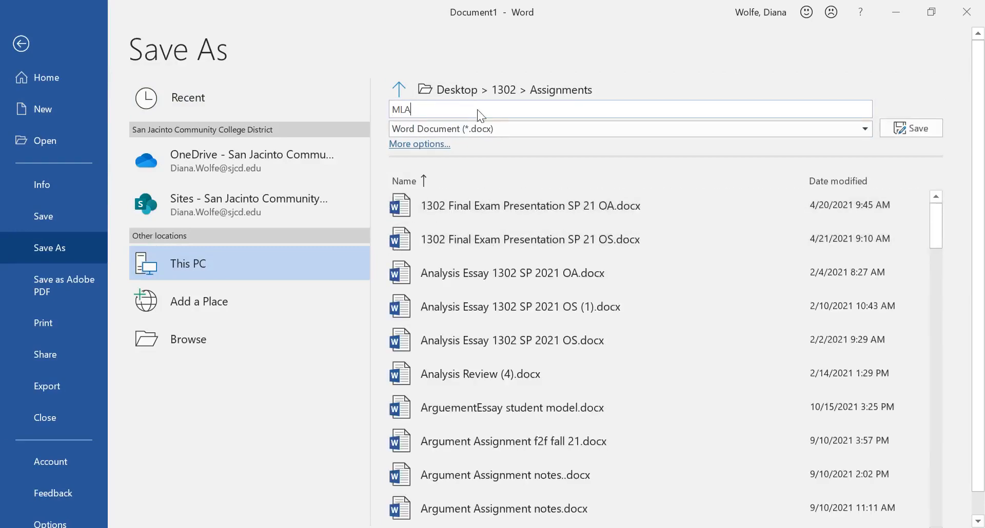
{"action": "type", "text": " Format"}
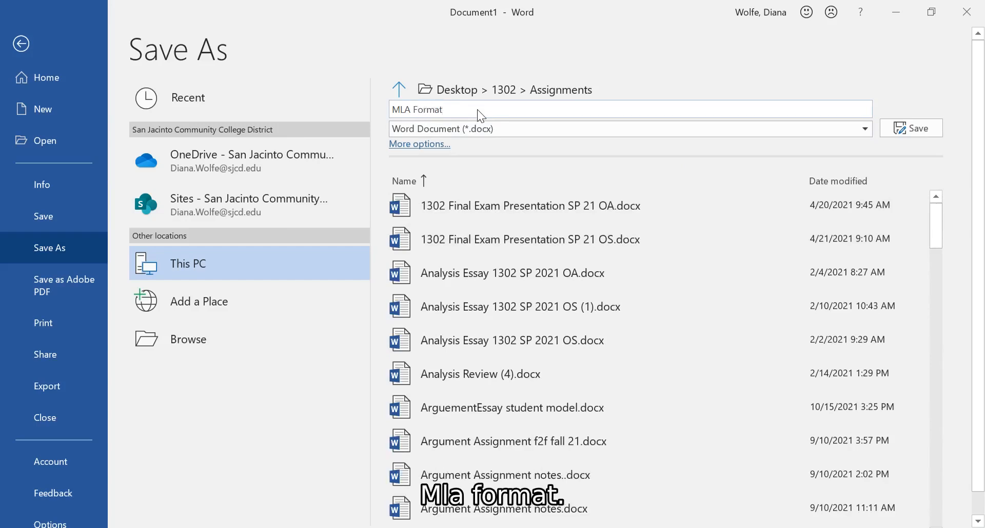
Try saving under that name, cancel replacing the existing file, and save the document as "MLA Format doc SP 22" instead.
{"action": "left_click", "coordinate": [929, 128]}
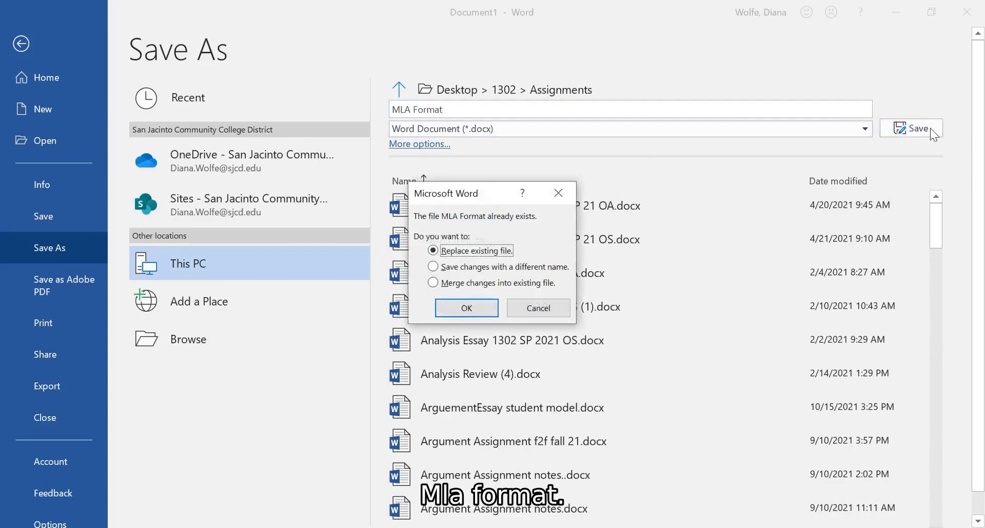
{"action": "left_click", "coordinate": [538, 307]}
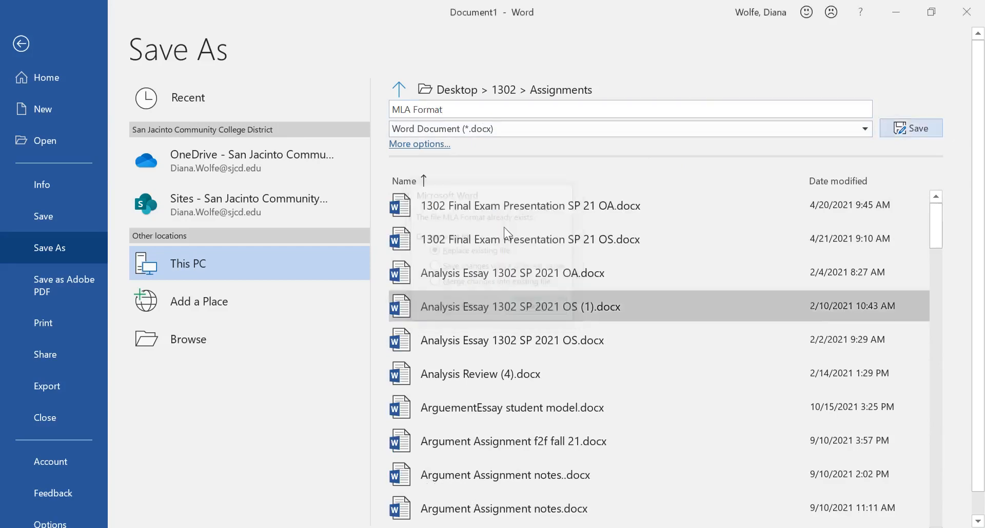
{"action": "left_click", "coordinate": [471, 111]}
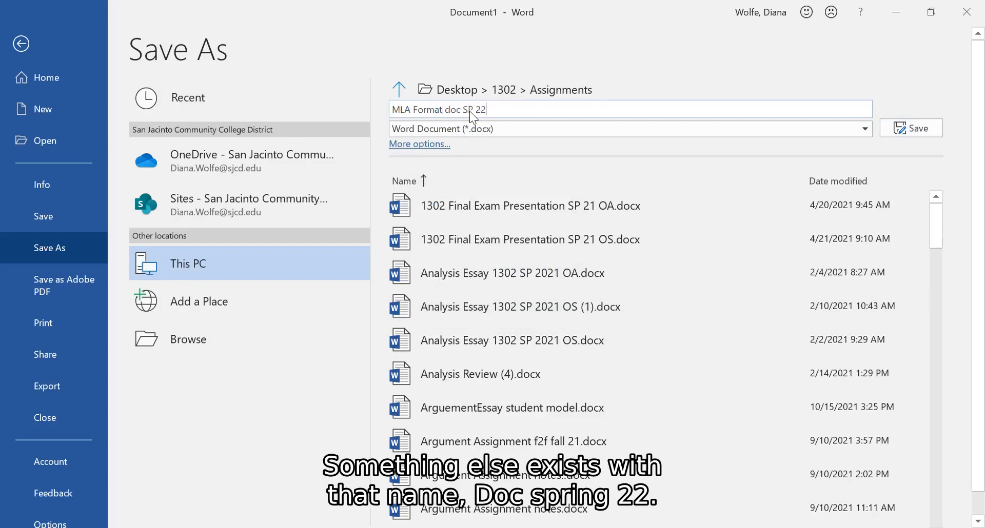
{"action": "left_click", "coordinate": [904, 132]}
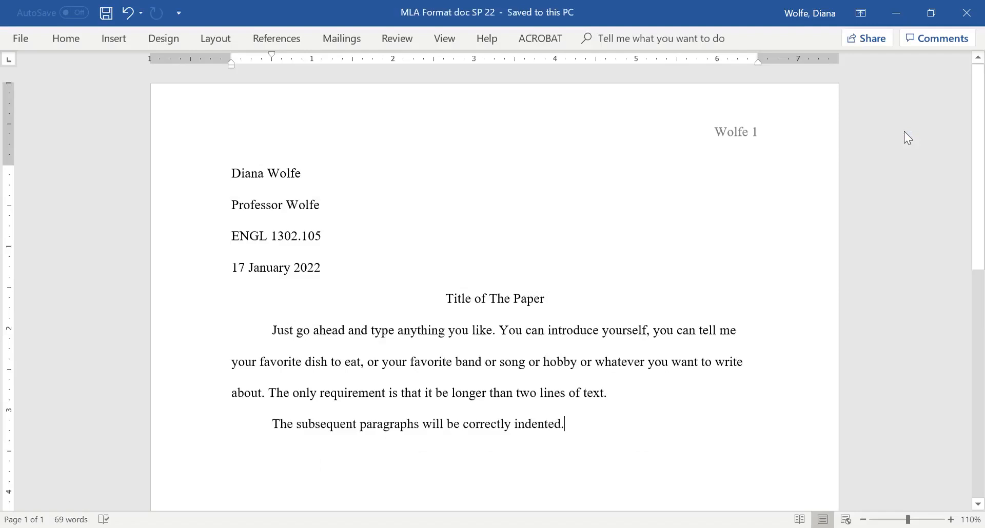